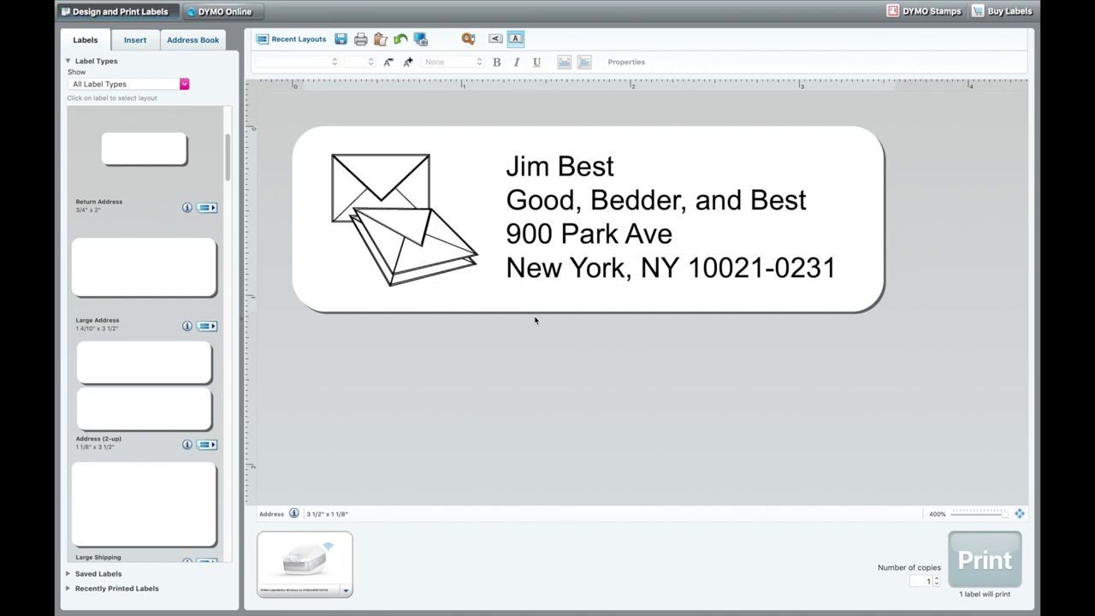
{"action": "mouse_move", "coordinate": [287, 5]}
{"action": "left_click", "coordinate": [153, 6]}
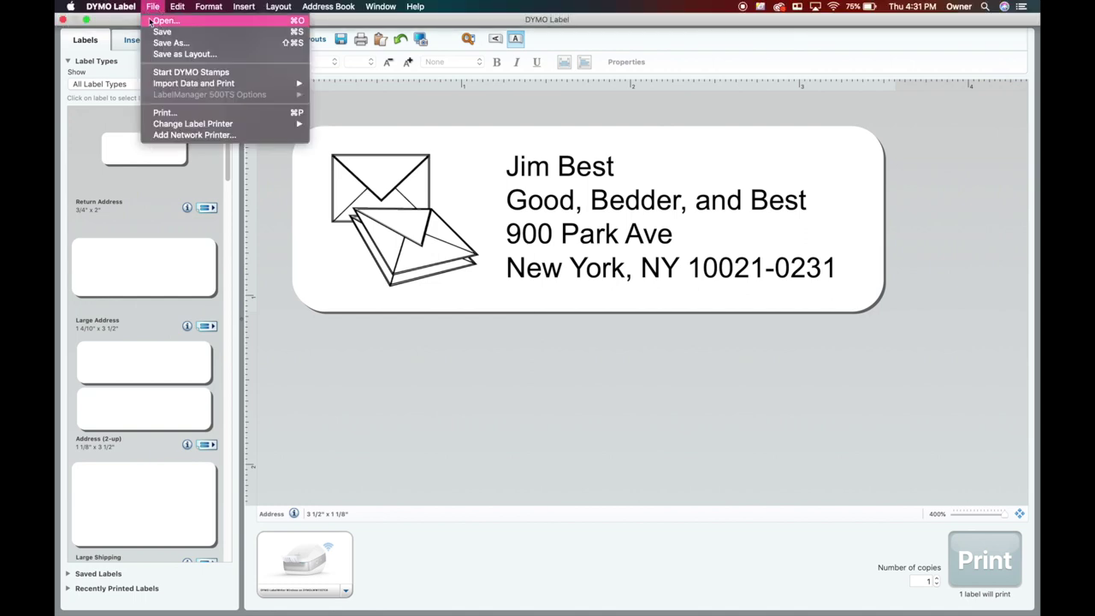
{"action": "left_click", "coordinate": [111, 20]}
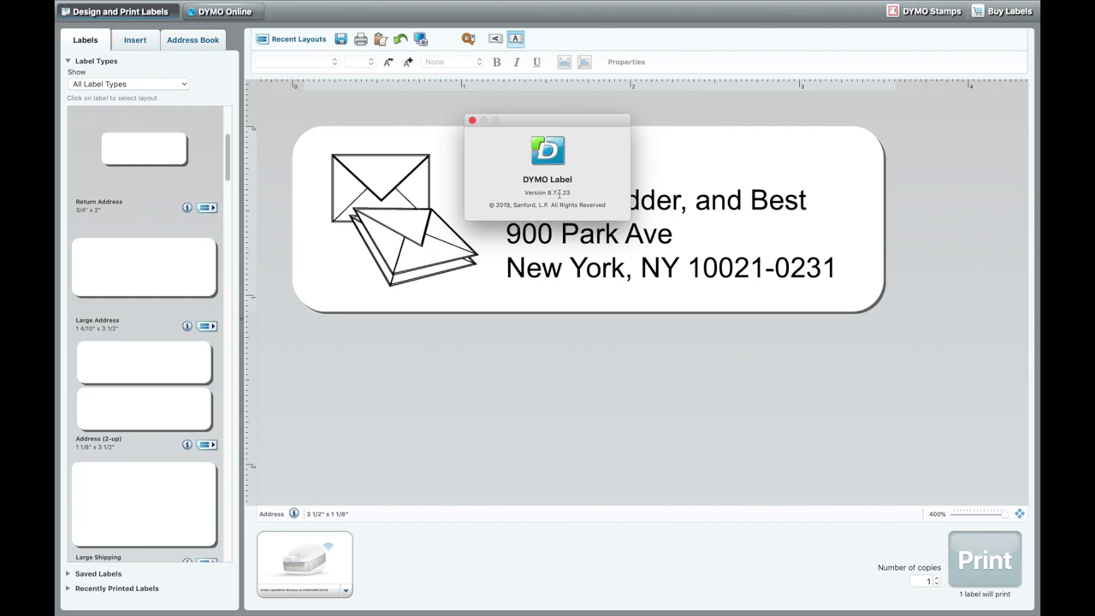
{"action": "left_click", "coordinate": [472, 120]}
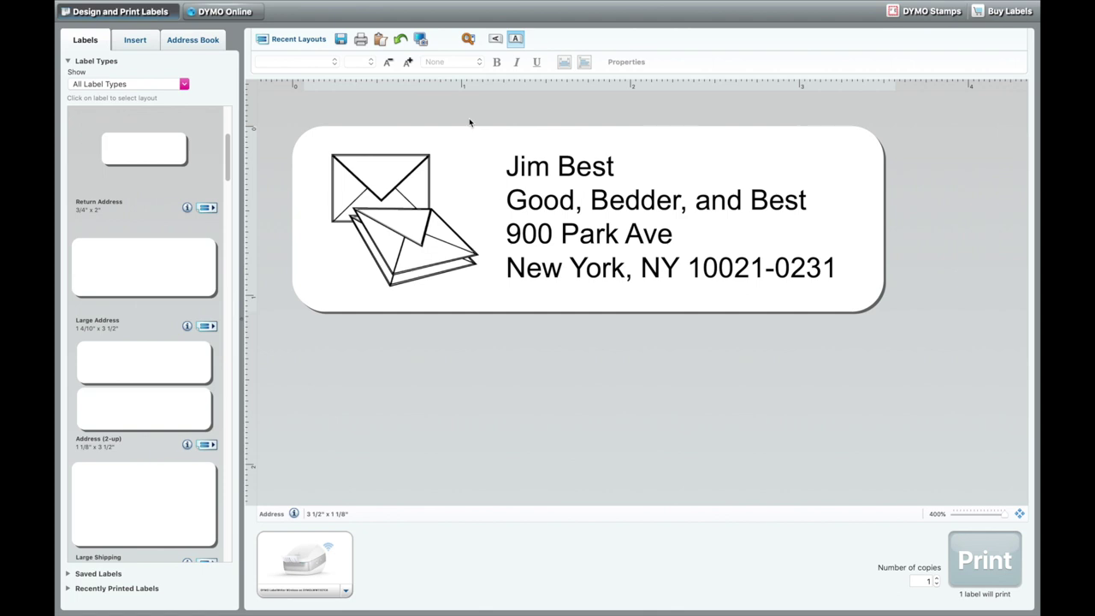
Step: Filter the label list to Specialty/Retail labels and select Price Tag (2-up)
{"action": "left_click", "coordinate": [82, 86]}
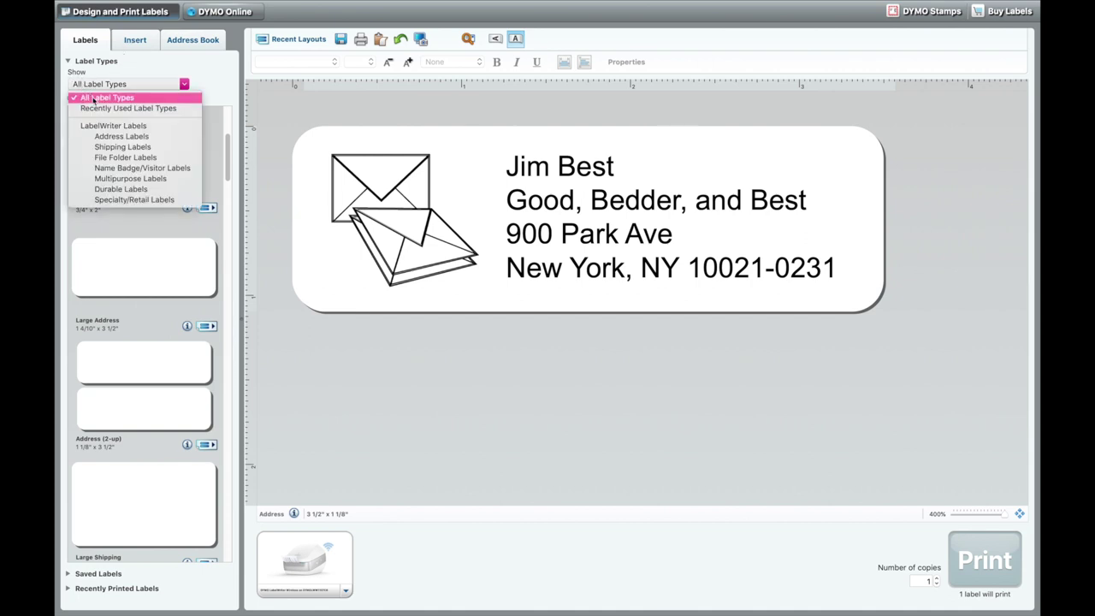
{"action": "left_click", "coordinate": [100, 201]}
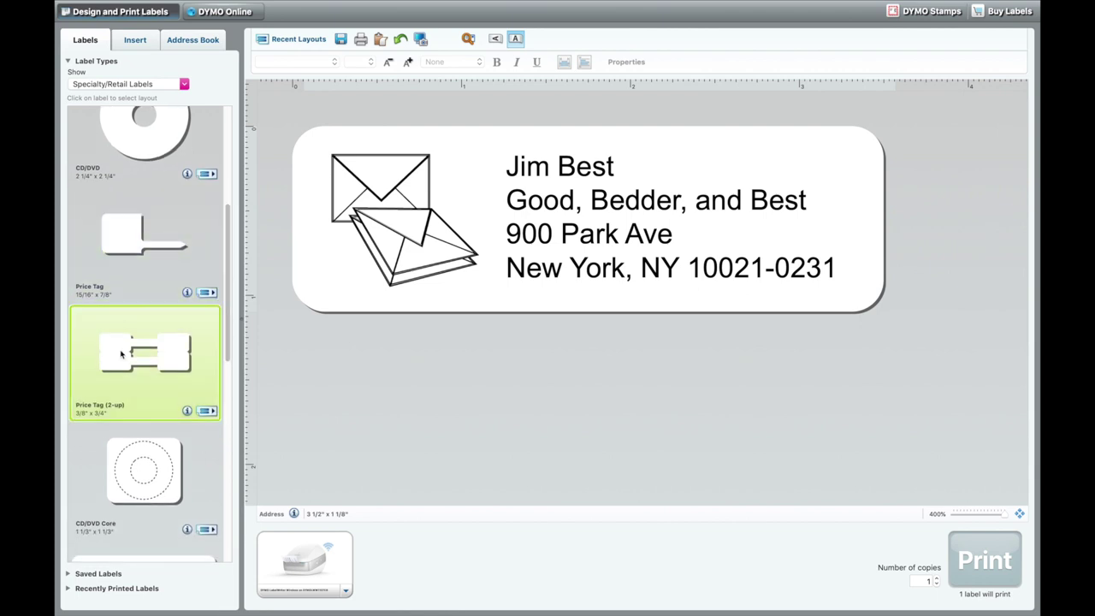
{"action": "left_click", "coordinate": [121, 353]}
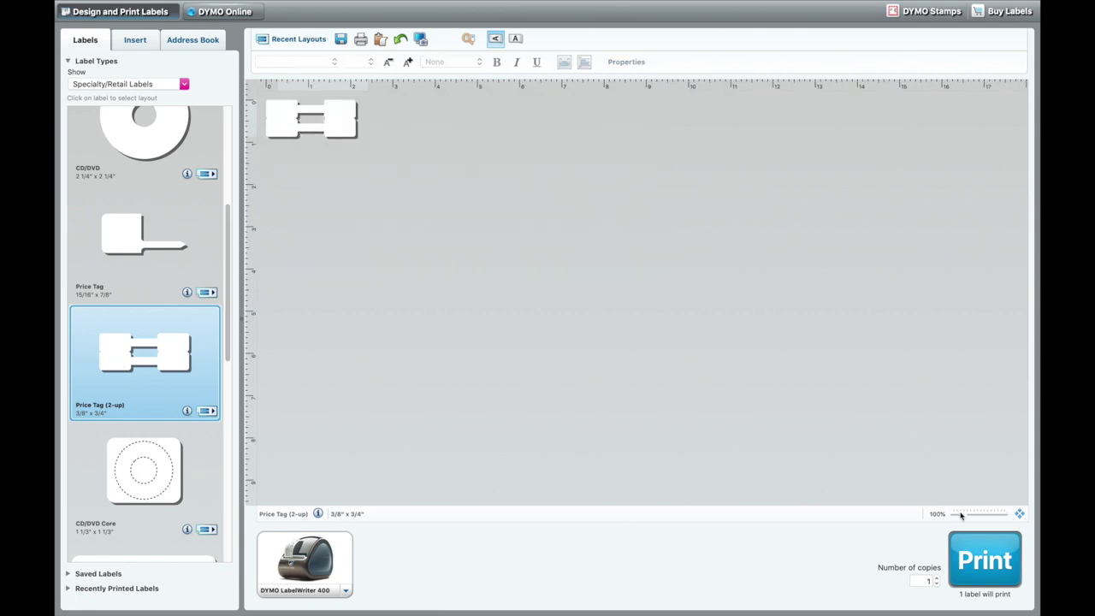
Step: Zoom the label to 400%, fit it to the window, and view its SKU 30299 product details
{"action": "left_click_drag", "start_coordinate": [964, 514], "coordinate": [1009, 515]}
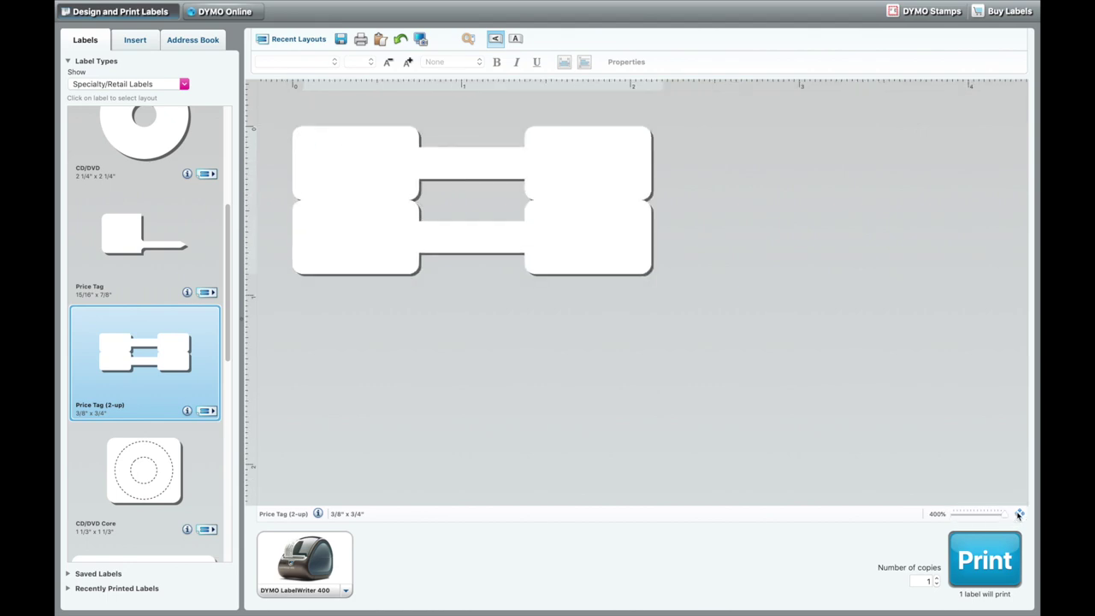
{"action": "mouse_move", "coordinate": [360, 3]}
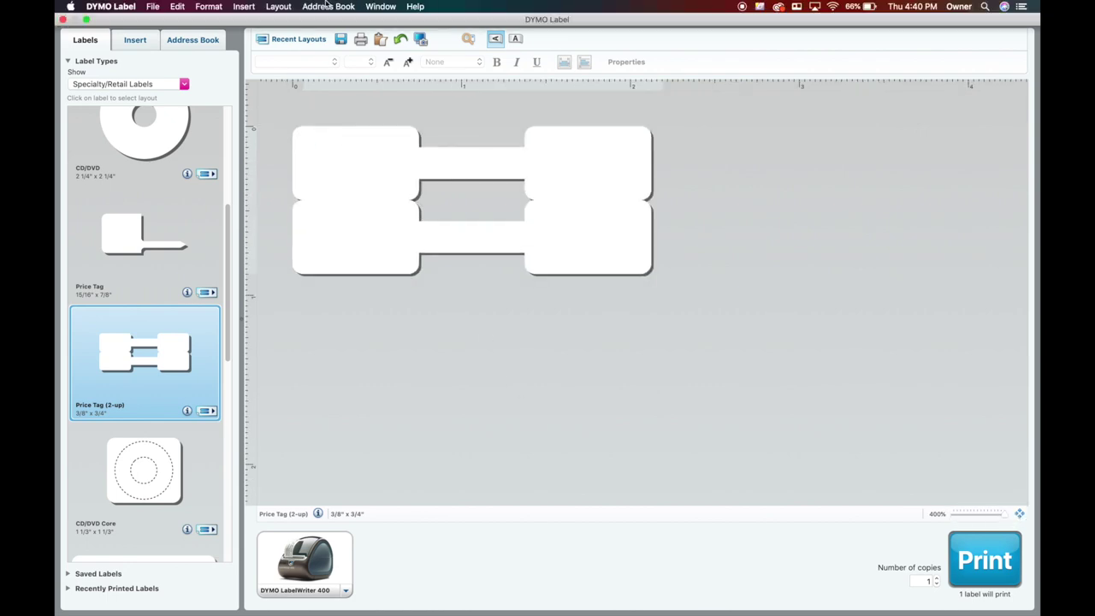
{"action": "left_click", "coordinate": [275, 7]}
{"action": "mouse_move", "coordinate": [300, 49]}
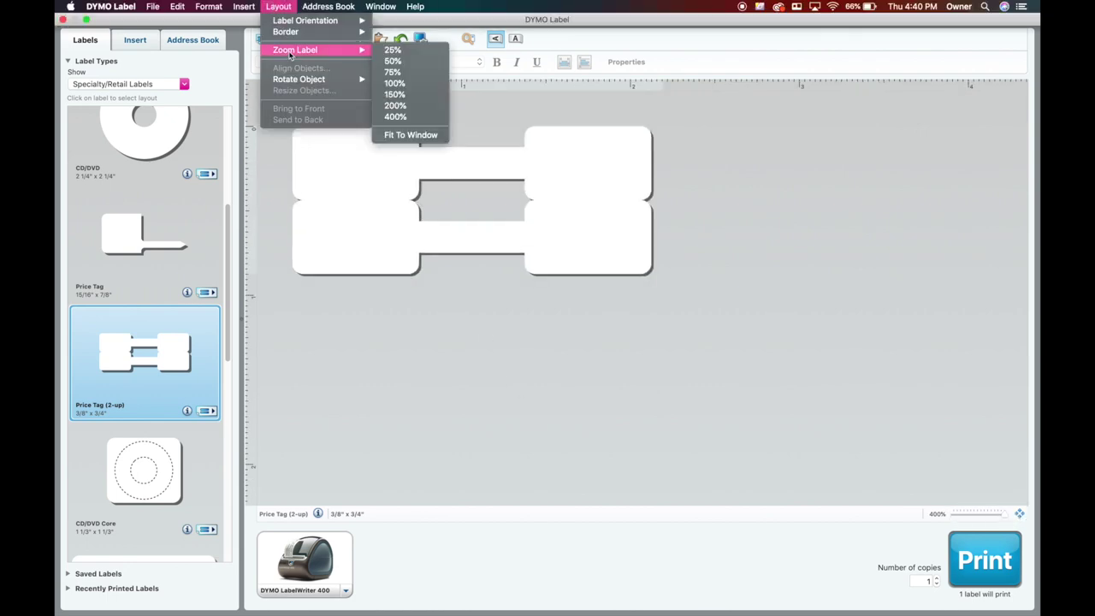
{"action": "left_click", "coordinate": [400, 137]}
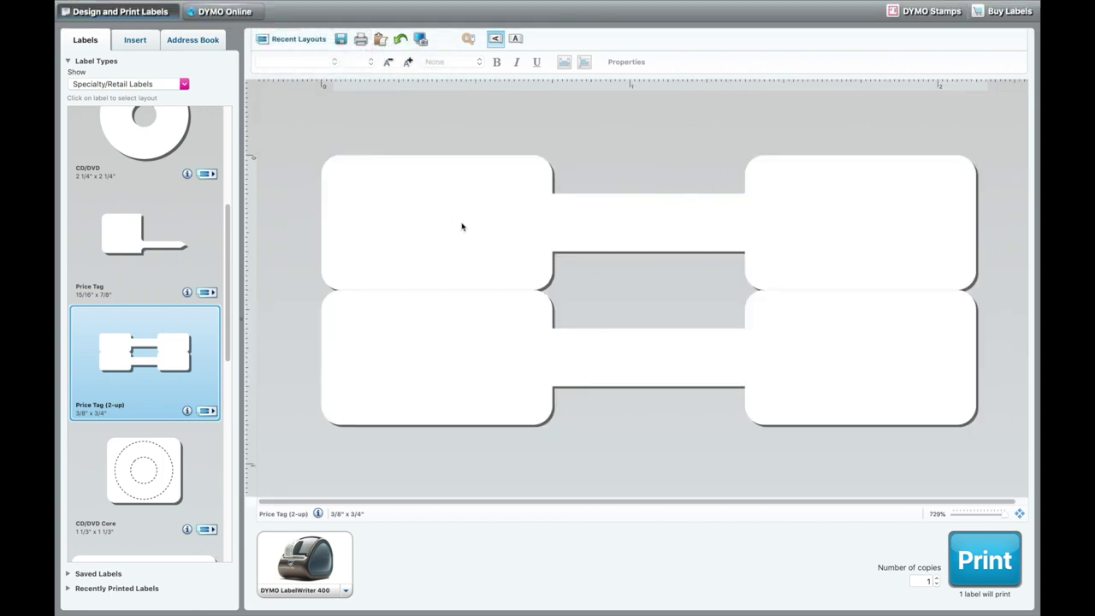
{"action": "left_click", "coordinate": [181, 391]}
{"action": "left_click", "coordinate": [186, 411]}
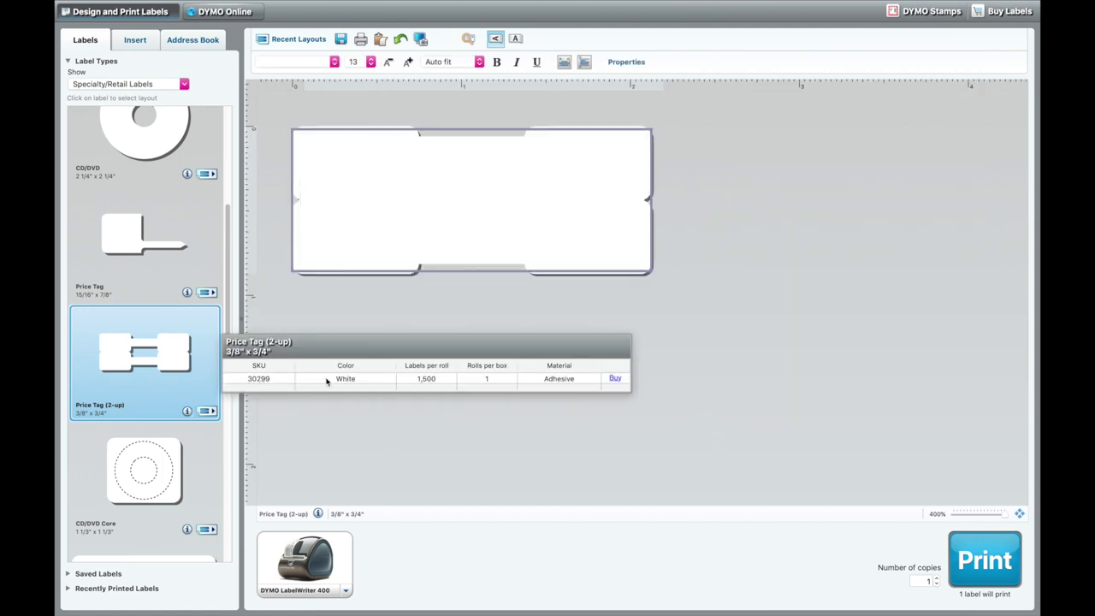
Step: Dismiss the product details and try the text-field, $9.99 and $19.99-barcode preset layouts
{"action": "left_click", "coordinate": [686, 368]}
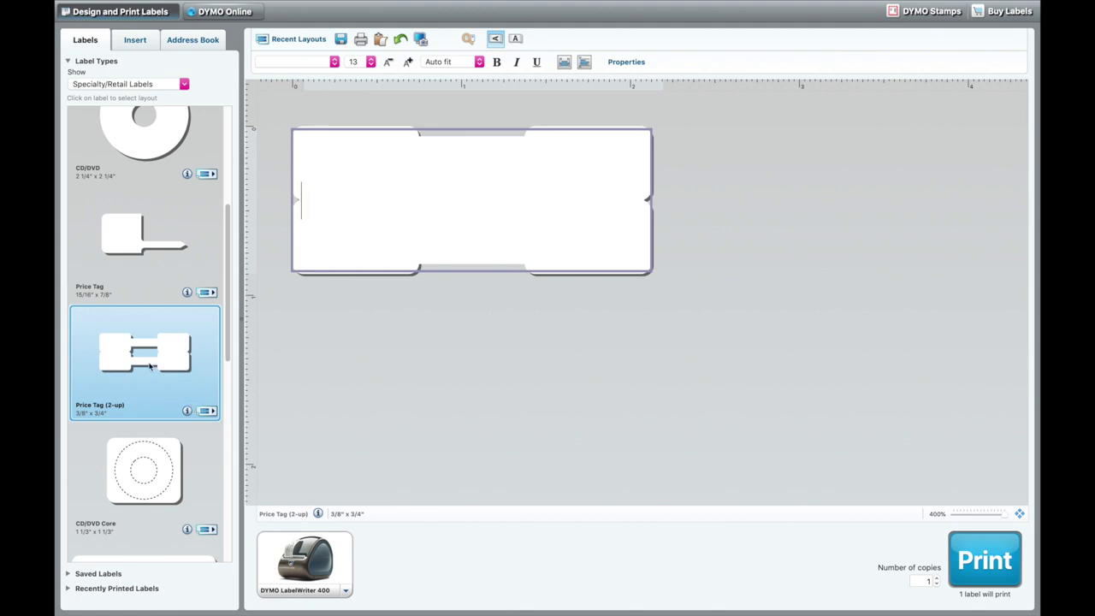
{"action": "left_click", "coordinate": [210, 412]}
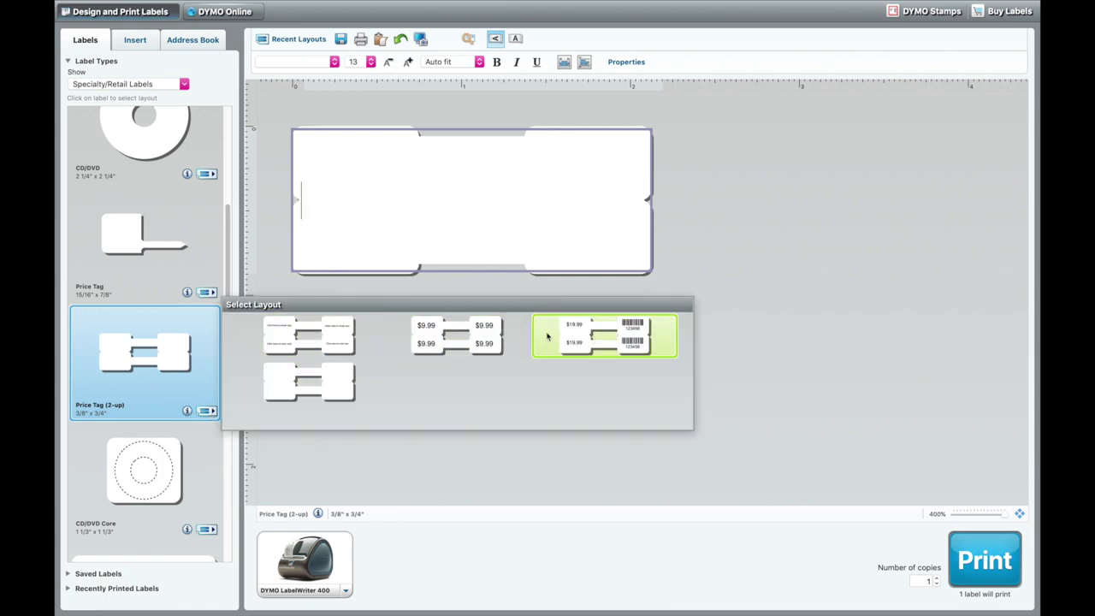
{"action": "left_click", "coordinate": [282, 328]}
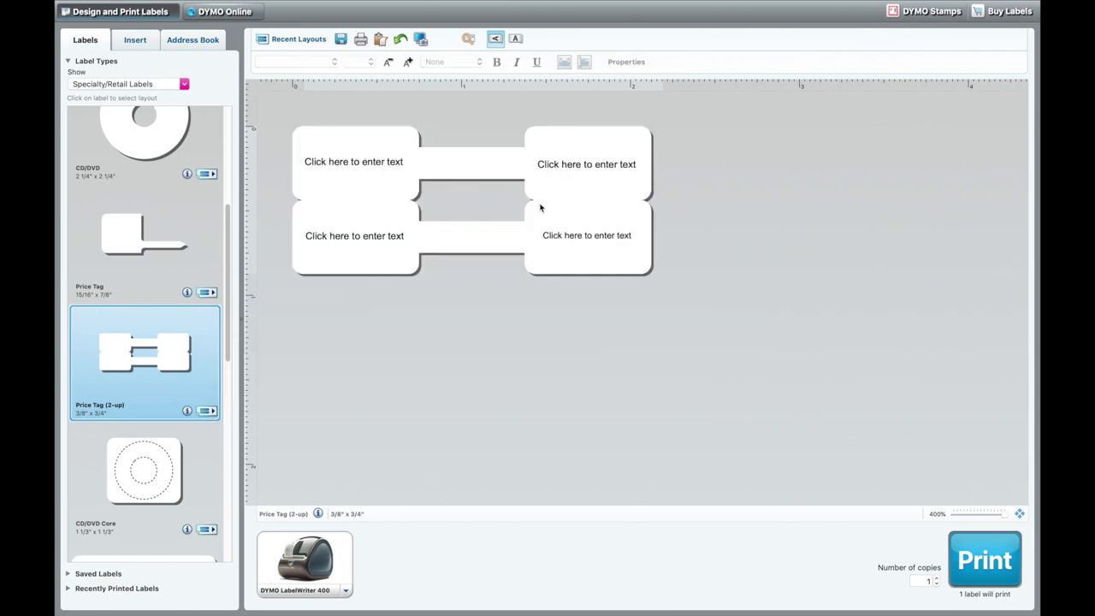
{"action": "left_click", "coordinate": [207, 411]}
{"action": "left_click", "coordinate": [445, 351]}
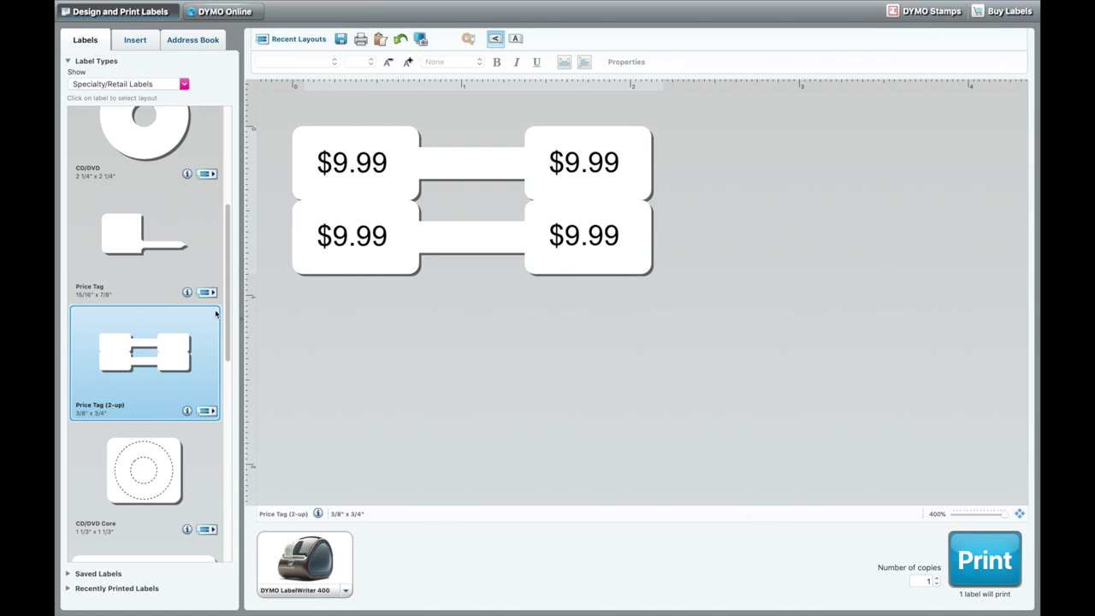
{"action": "left_click", "coordinate": [207, 411]}
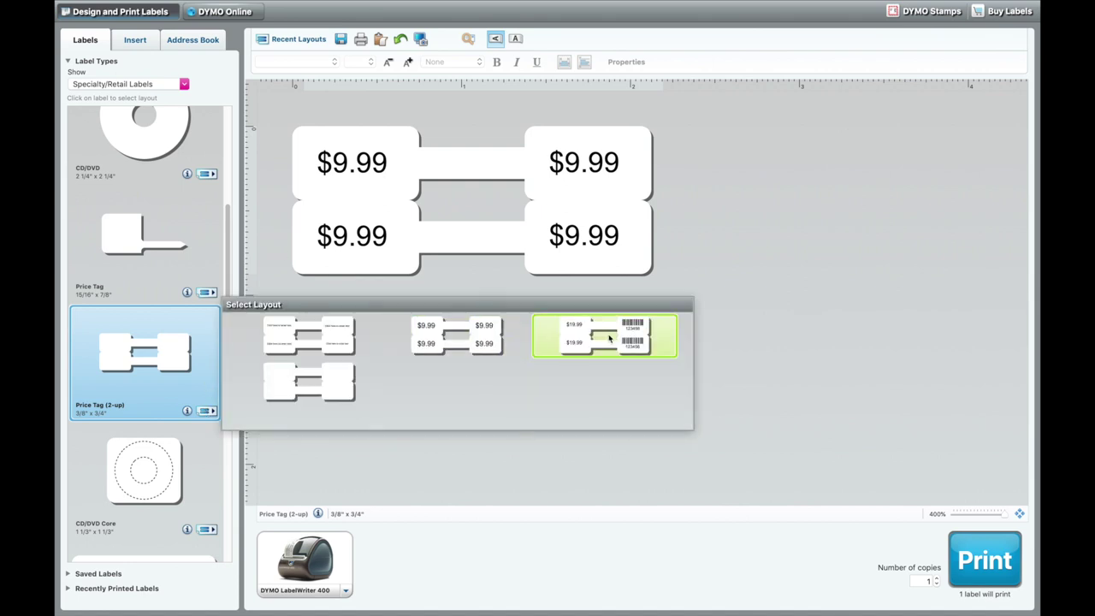
{"action": "left_click", "coordinate": [609, 336]}
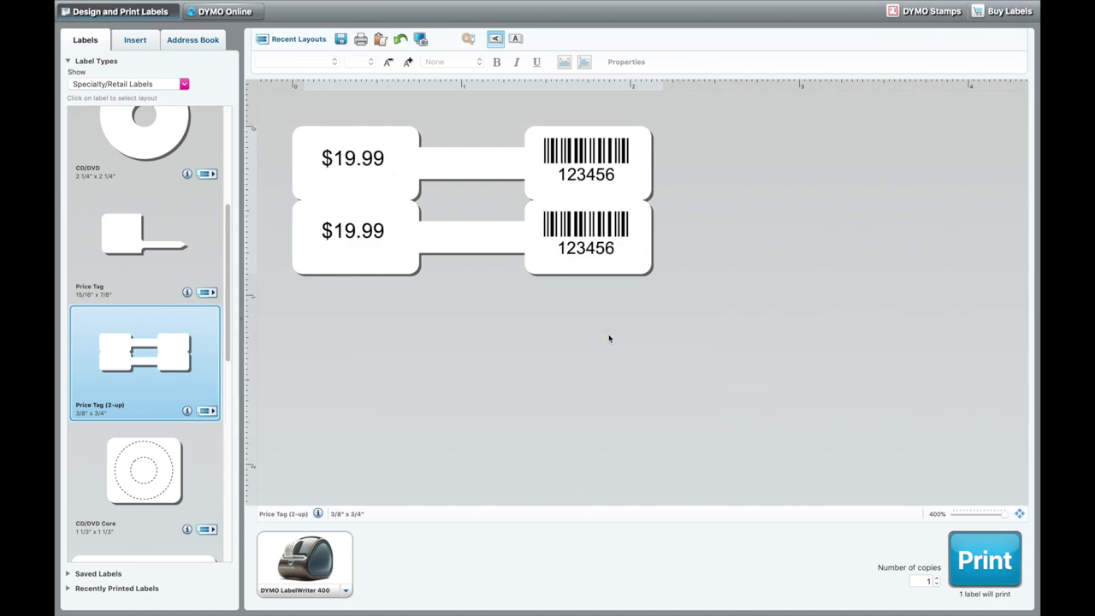
Step: Try the blank layout, then settle on the preset with four empty text fields
{"action": "left_click", "coordinate": [211, 412]}
{"action": "left_click", "coordinate": [303, 384]}
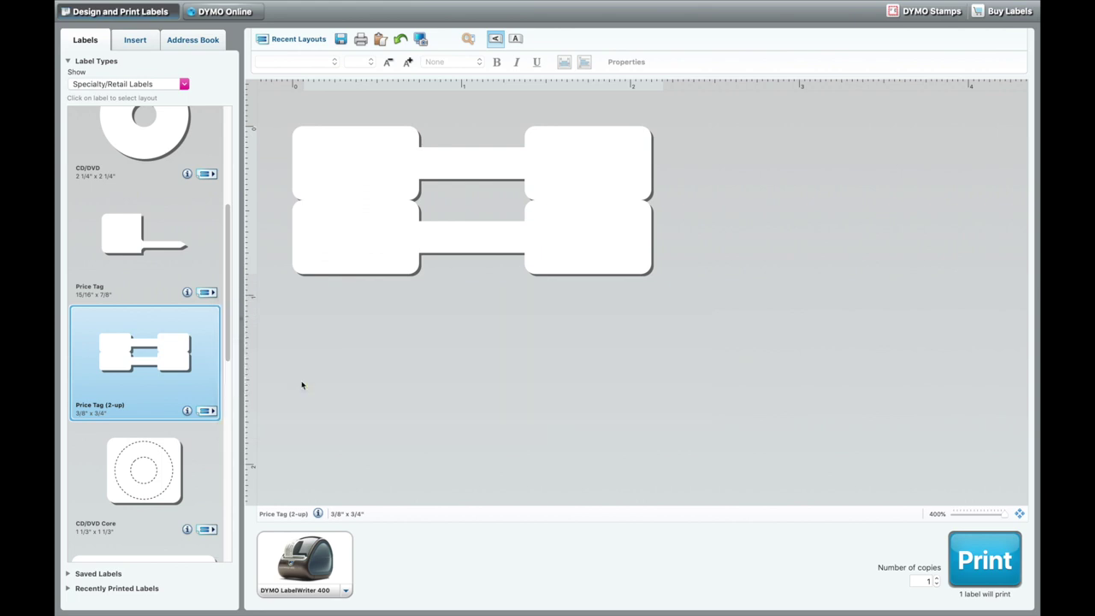
{"action": "left_click", "coordinate": [344, 160]}
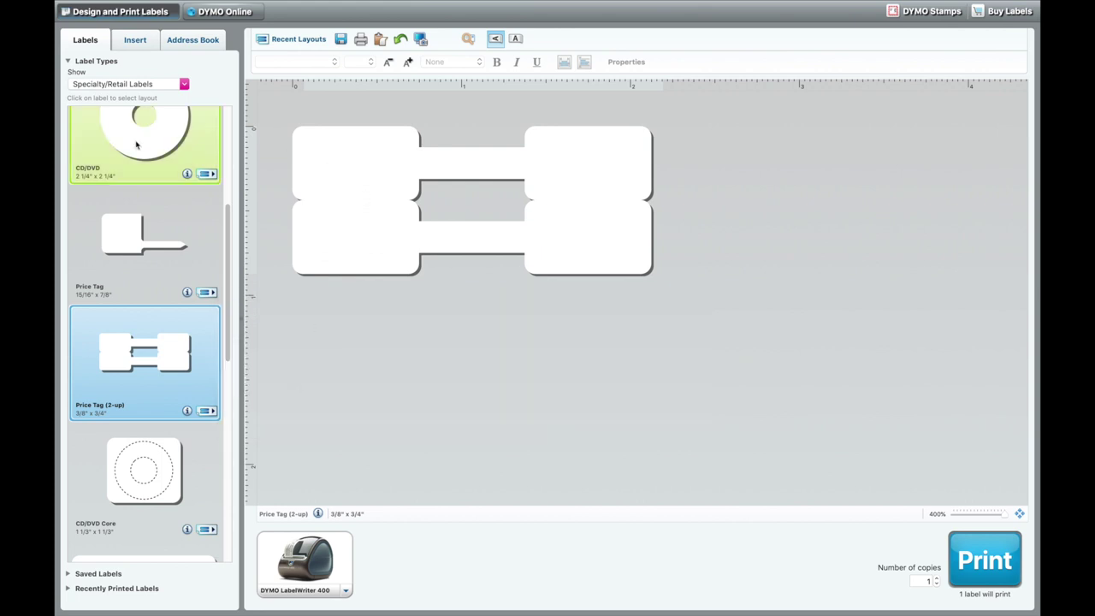
{"action": "left_click", "coordinate": [207, 411]}
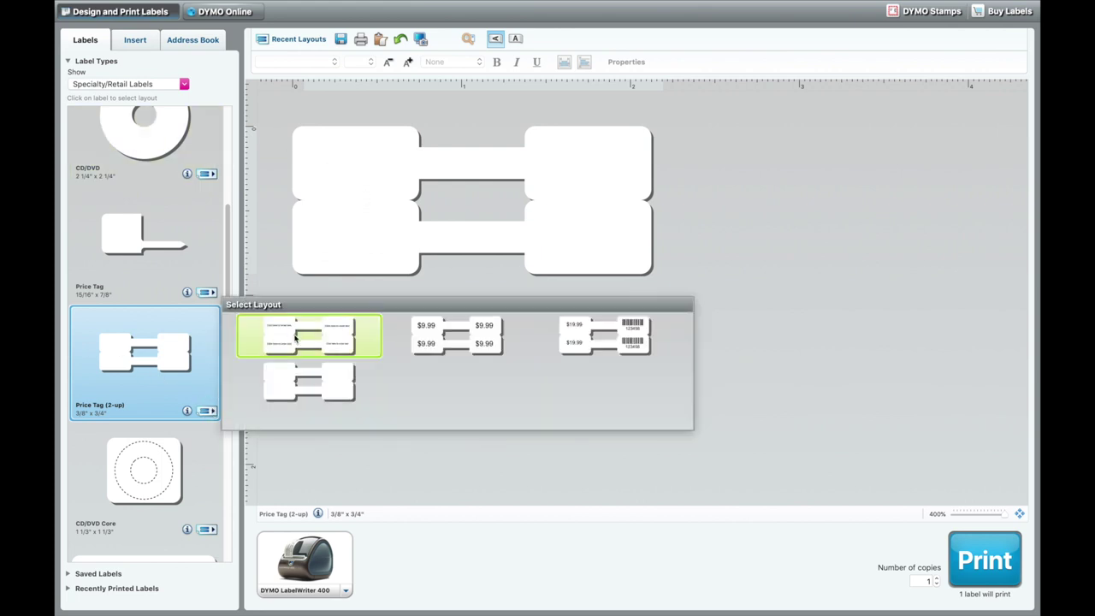
{"action": "left_click", "coordinate": [296, 338]}
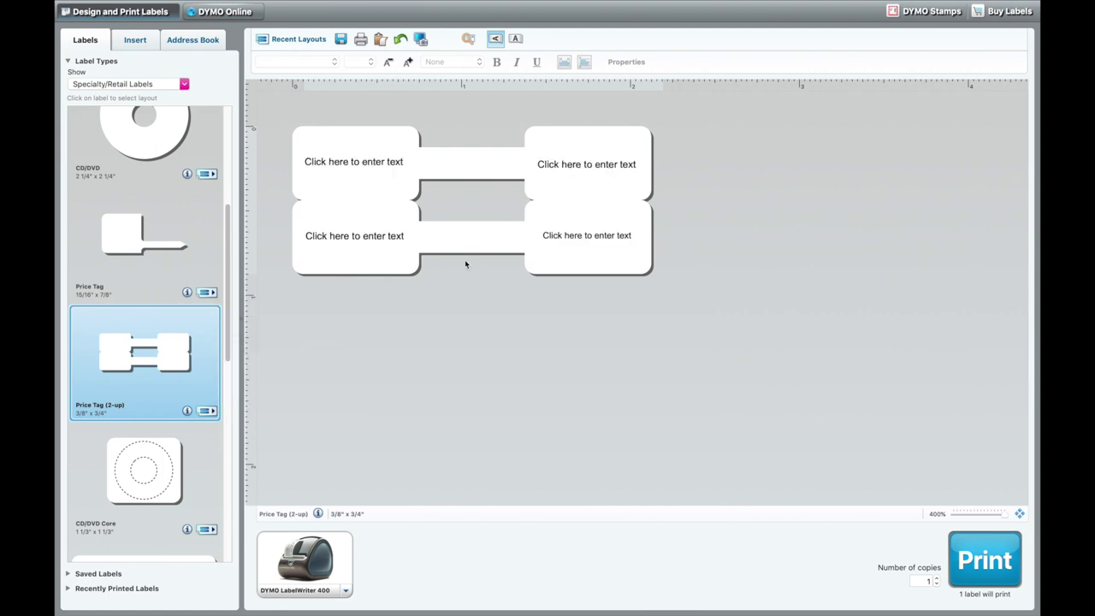
Step: Make the first tag's text bold Franklin Gothic
{"action": "left_click", "coordinate": [331, 167]}
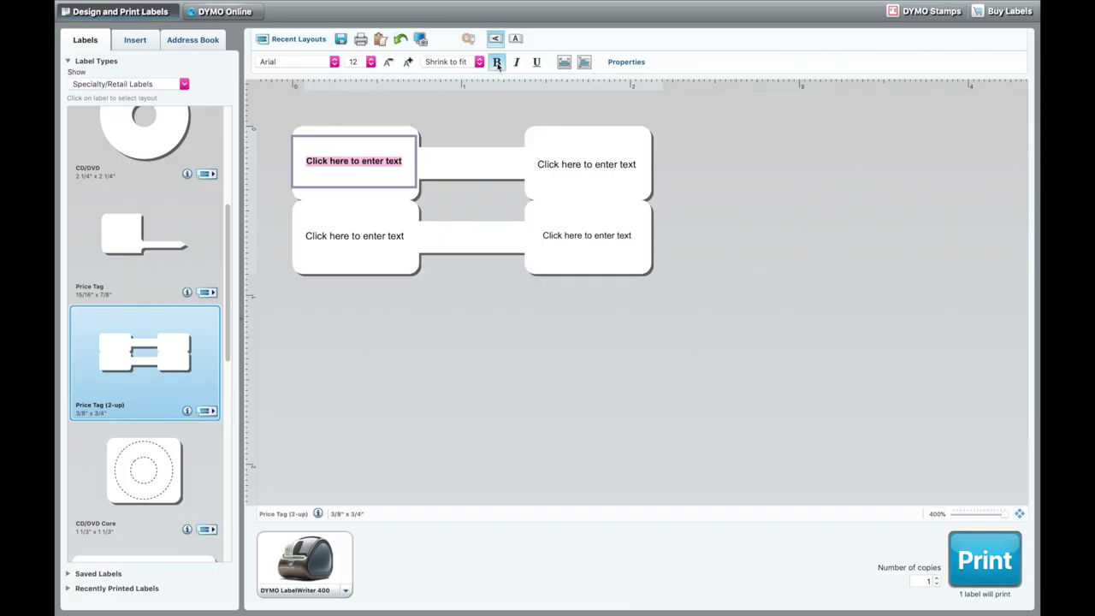
{"action": "left_click", "coordinate": [586, 166]}
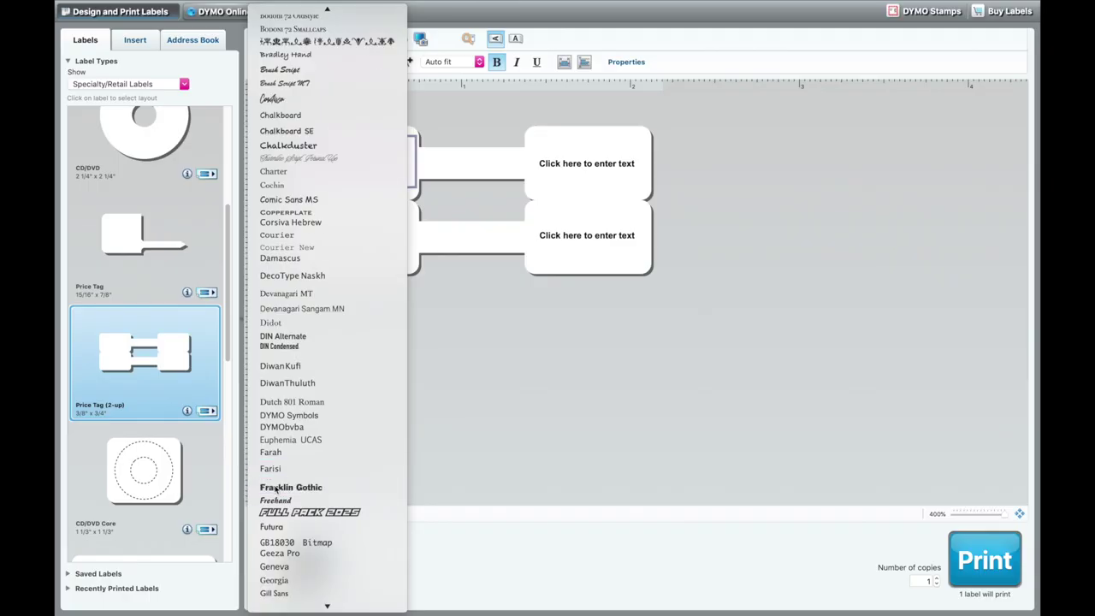
{"action": "left_click", "coordinate": [291, 487]}
Step: Replace the first tag's placeholder text with 'Silver Ring'
{"action": "left_click", "coordinate": [347, 167]}
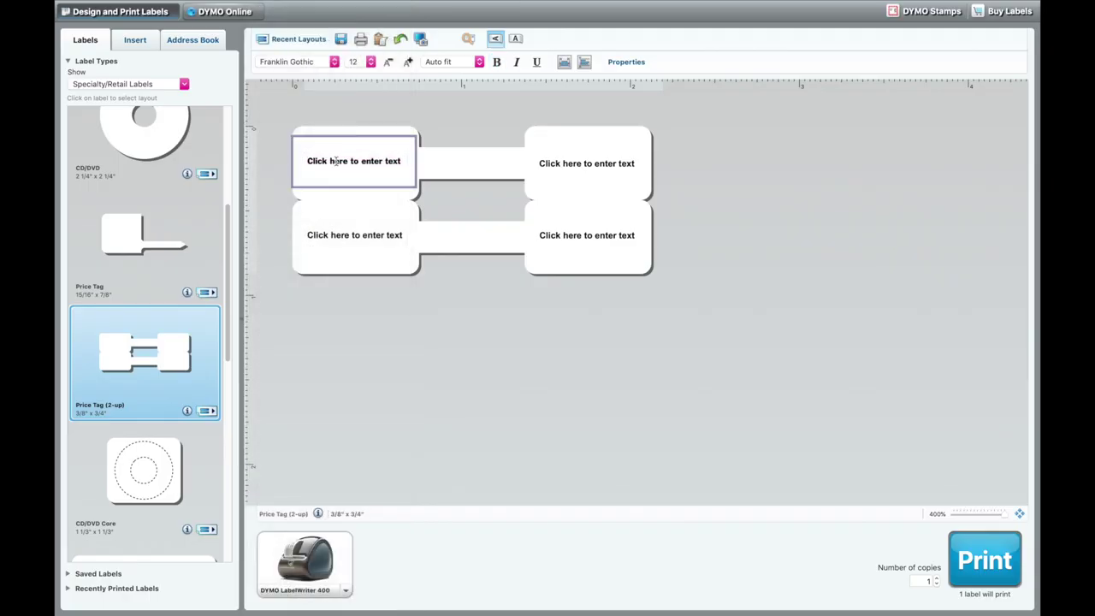
{"action": "left_click", "coordinate": [337, 161]}
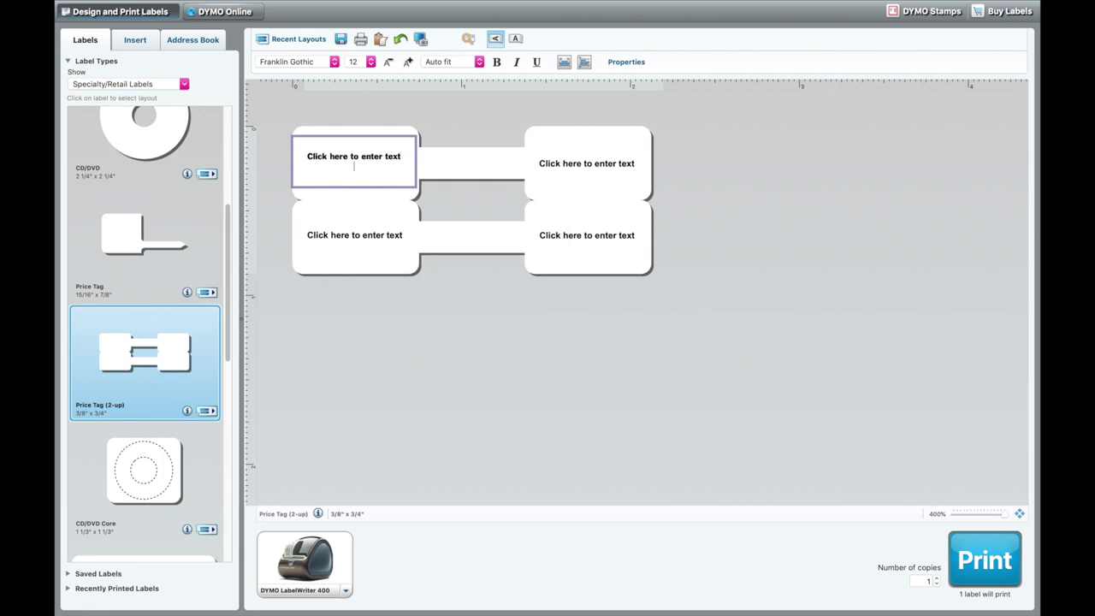
{"action": "left_click_drag", "start_coordinate": [408, 155], "coordinate": [258, 139]}
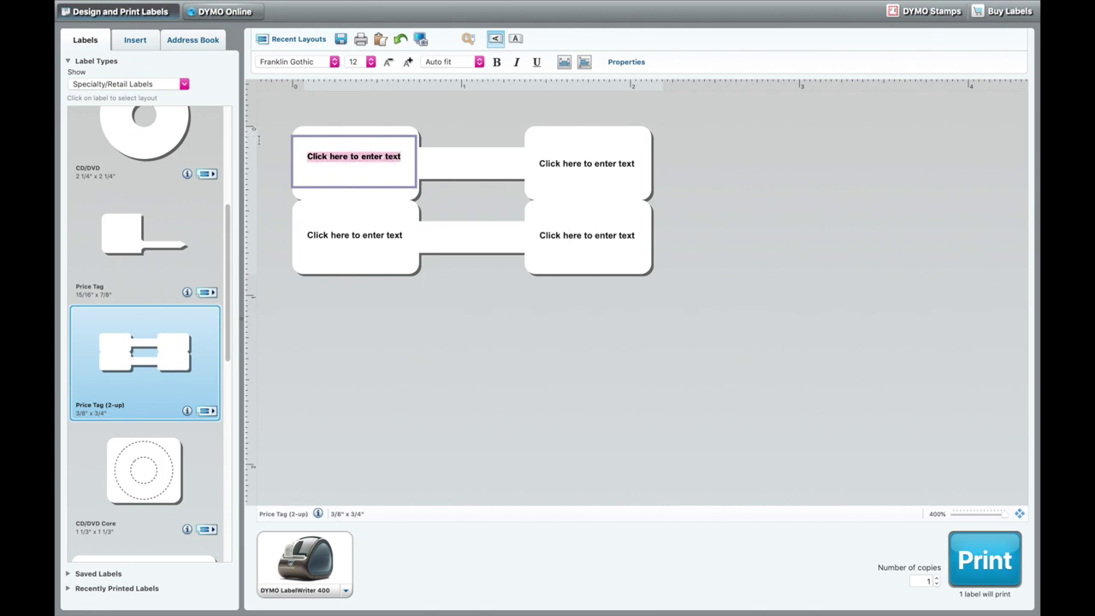
{"action": "type", "text": "Silver Ring"}
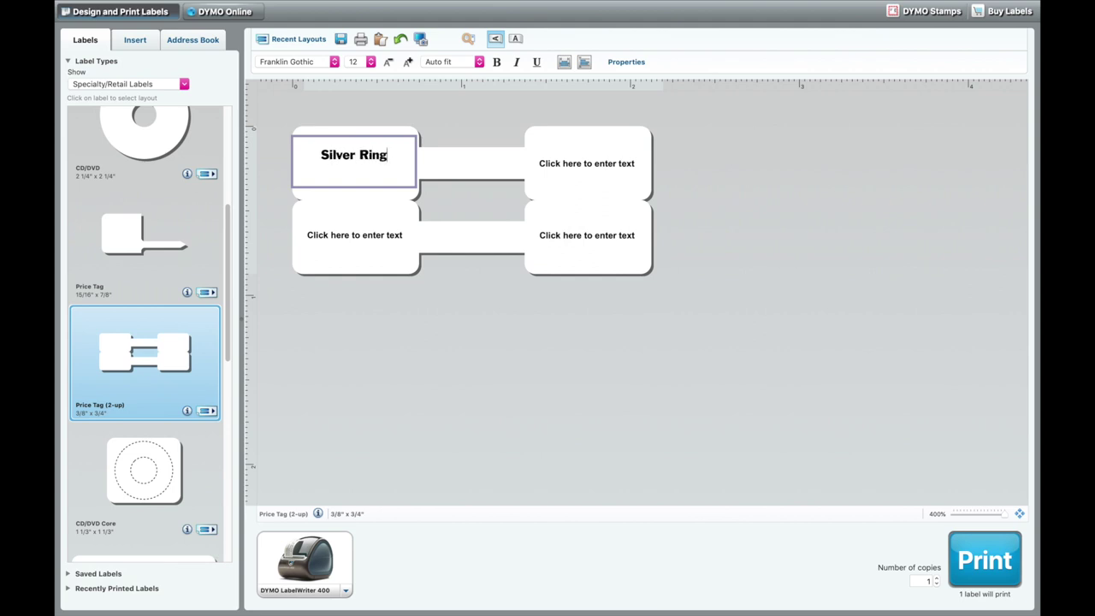
{"action": "key", "text": "ctrl+a"}
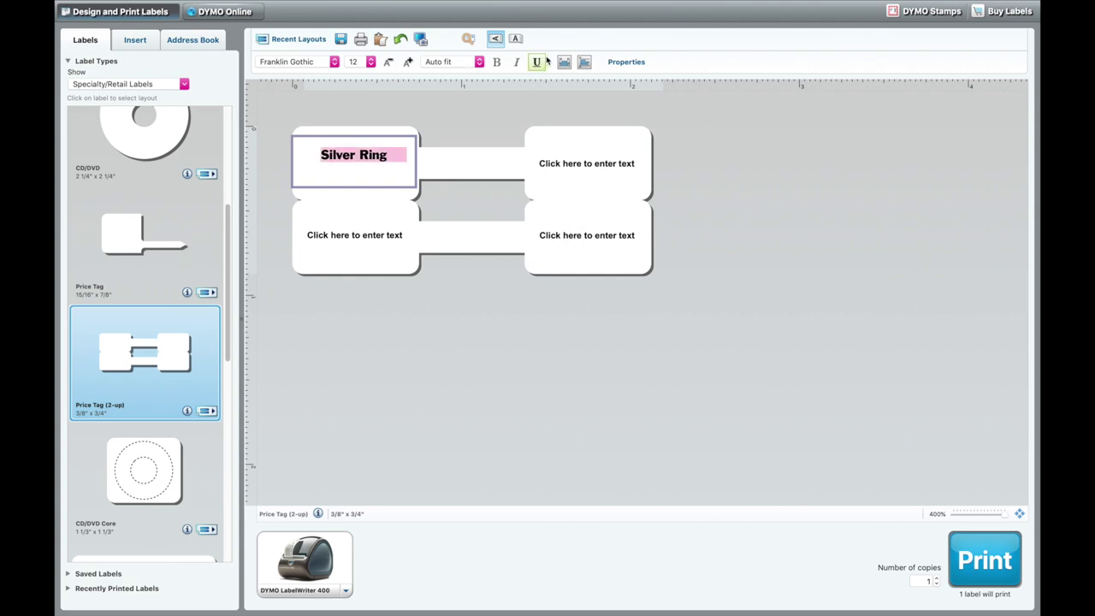
Step: Centre 'Silver Ring' vertically and horizontally, then start clearing the text
{"action": "left_click", "coordinate": [584, 63]}
{"action": "left_click", "coordinate": [603, 102]}
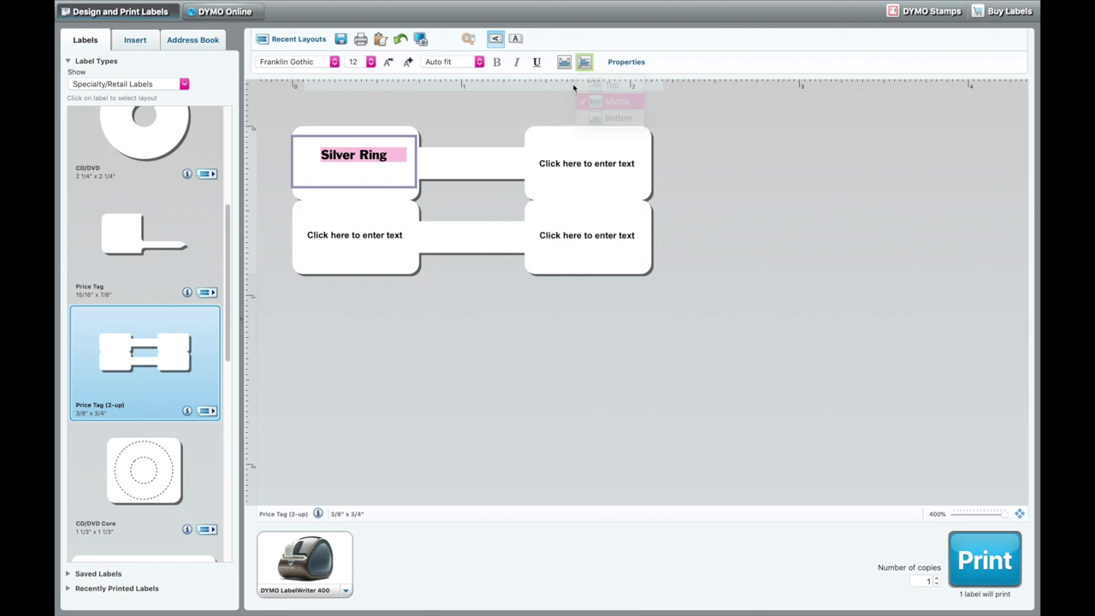
{"action": "left_click", "coordinate": [565, 64]}
{"action": "left_click", "coordinate": [588, 98]}
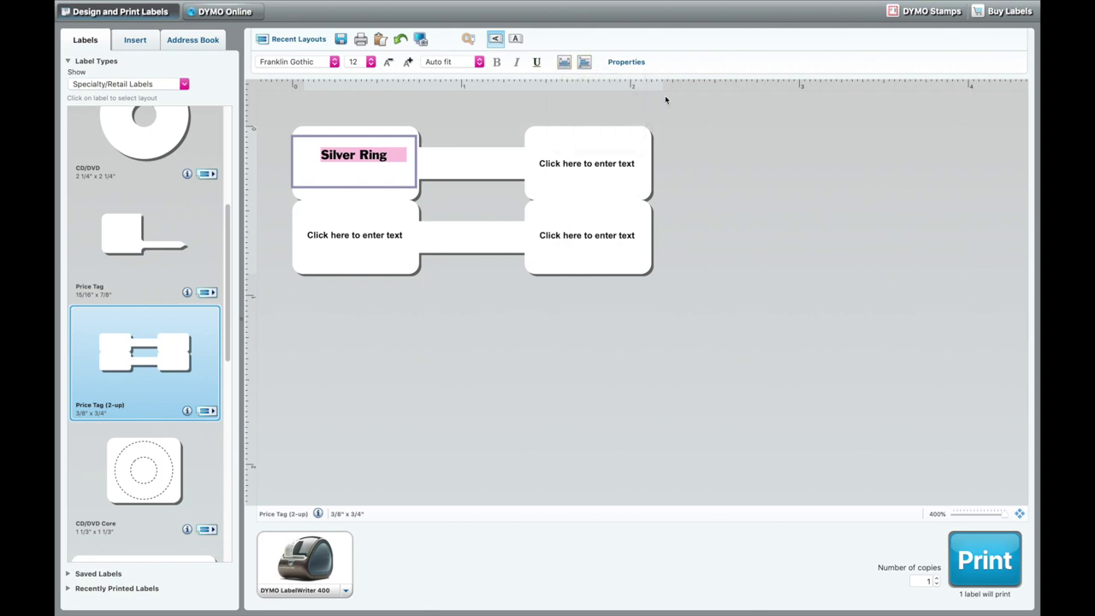
{"action": "left_click", "coordinate": [480, 117]}
{"action": "left_click", "coordinate": [385, 155]}
{"action": "key", "text": "BackSpace"}
{"action": "key", "text": "BackSpace"}
{"action": "key", "text": "BackSpace"}
{"action": "key", "text": "BackSpace"}
{"action": "key", "text": "BackSpace"}
{"action": "key", "text": "BackSpace"}
{"action": "key", "text": "BackSpace"}
{"action": "key", "text": "BackSpace"}
{"action": "key", "text": "BackSpace"}
{"action": "key", "text": "BackSpace"}
{"action": "key", "text": "BackSpace"}
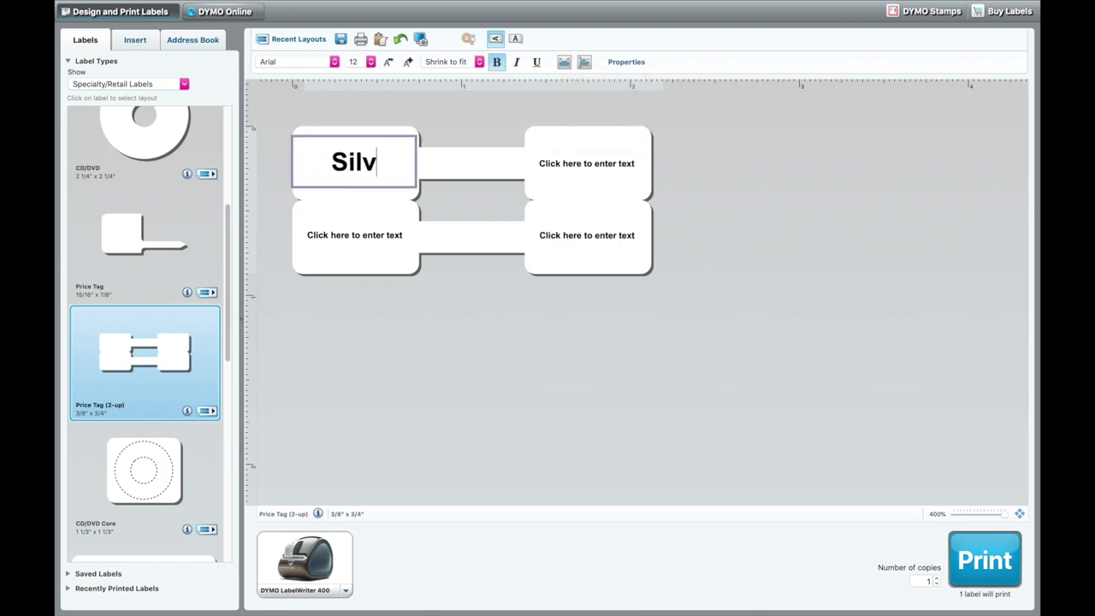
Step: Fill the tags with 'Tiffany Ring', '$68.99' and 'Sterling 925'
{"action": "type", "text": "Tiffany Ring"}
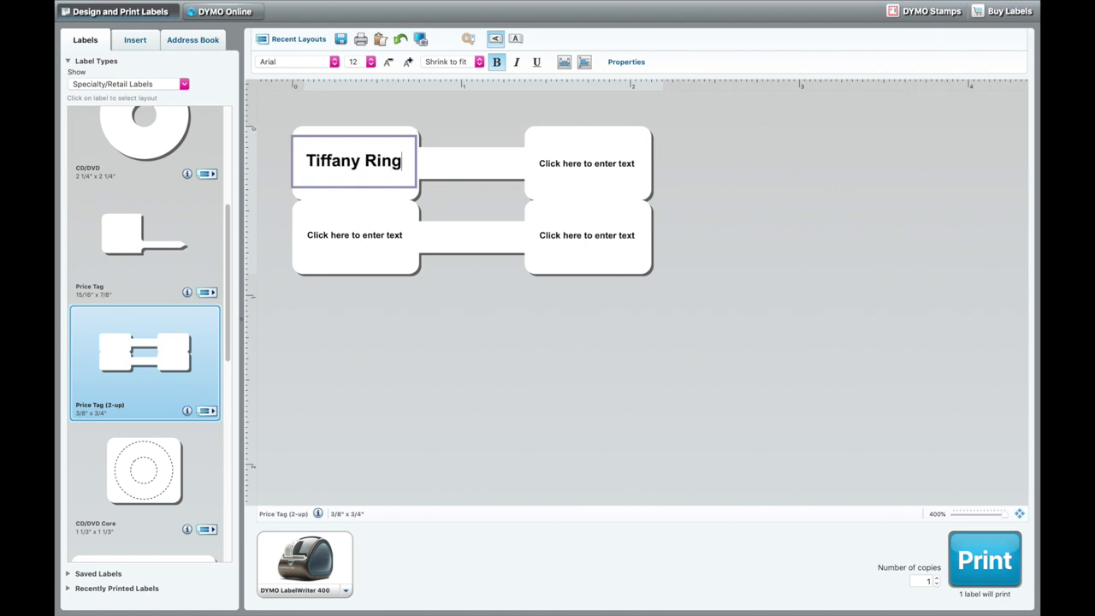
{"action": "left_click", "coordinate": [568, 163]}
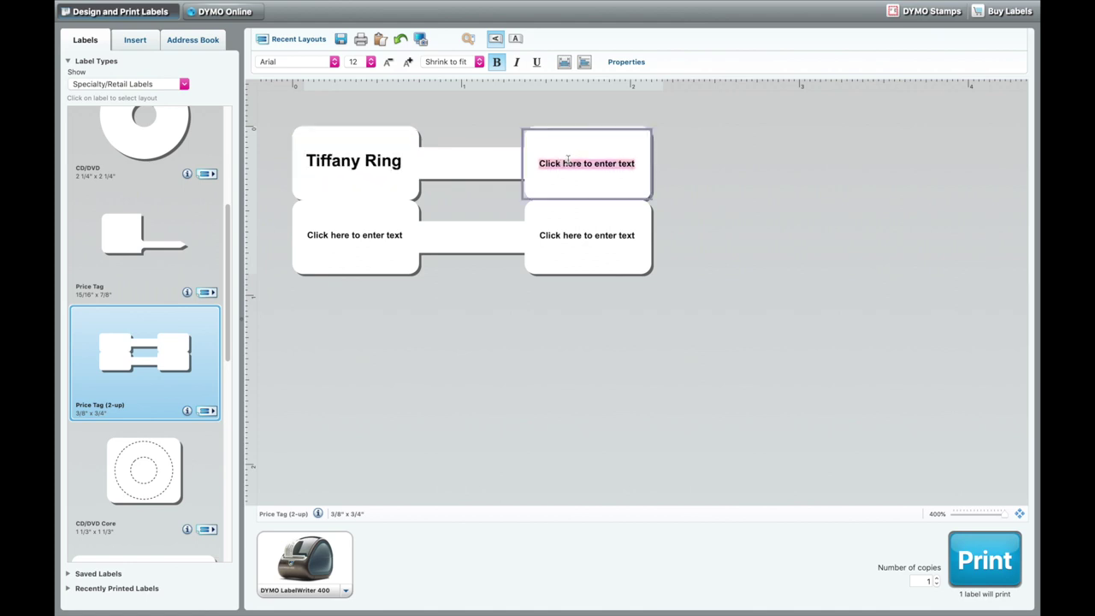
{"action": "type", "text": "$"}
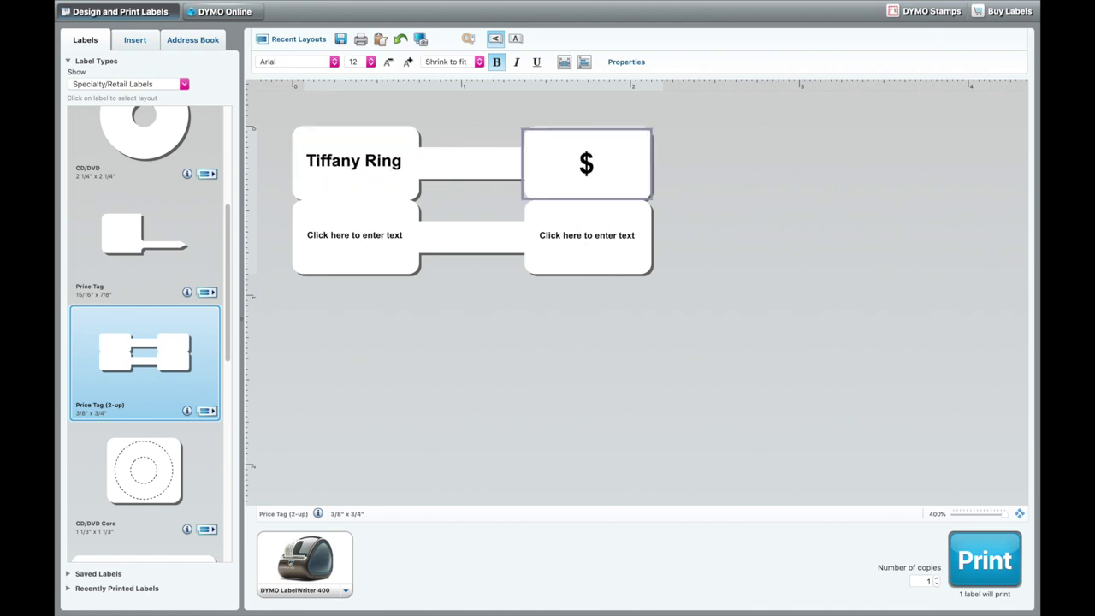
{"action": "type", "text": "68.99"}
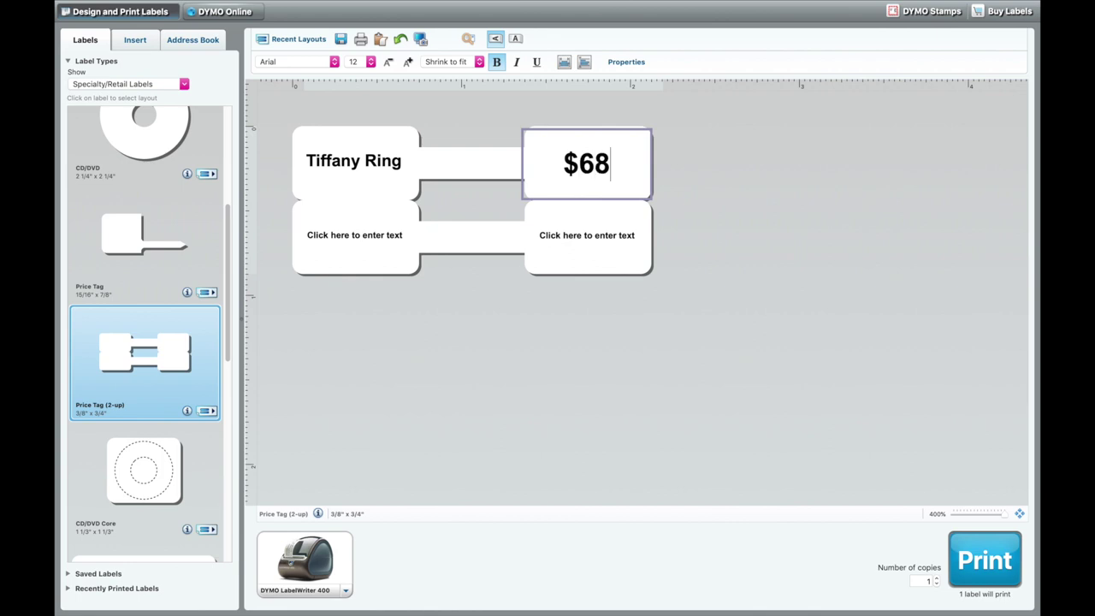
{"action": "left_click", "coordinate": [342, 244]}
{"action": "type", "text": "Sterling "}
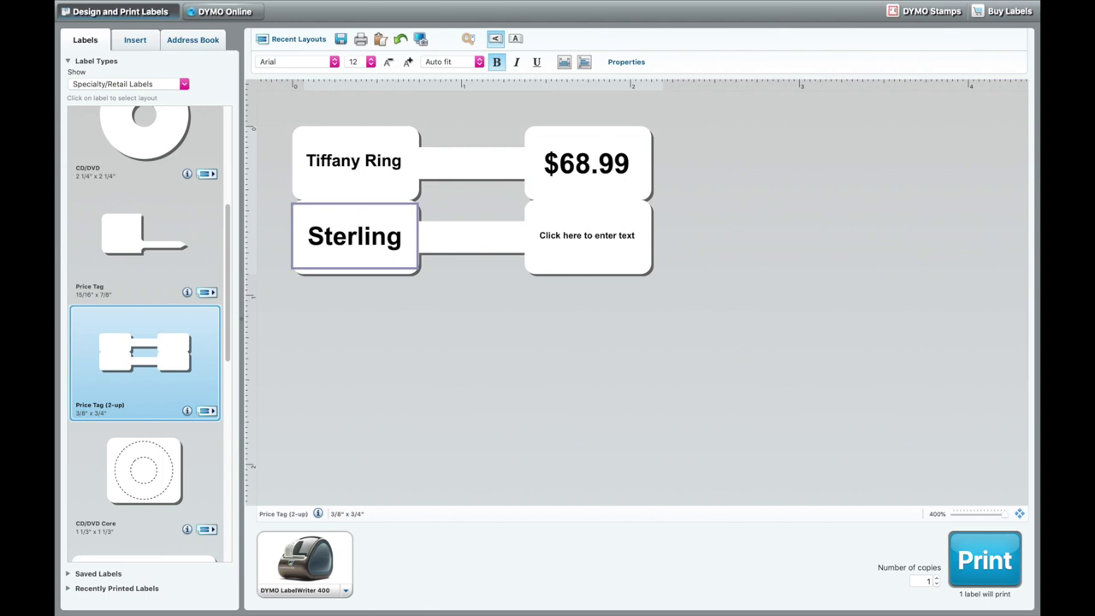
{"action": "type", "text": "925"}
{"action": "left_click", "coordinate": [562, 235]}
{"action": "type", "text": "Sterling 925"}
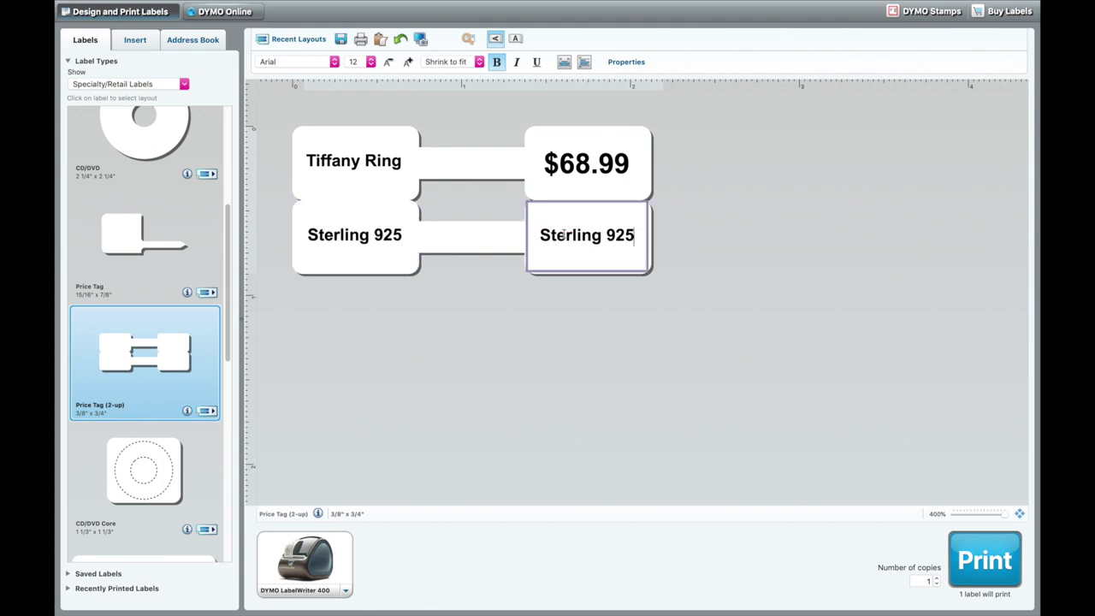
{"action": "left_click", "coordinate": [713, 229]}
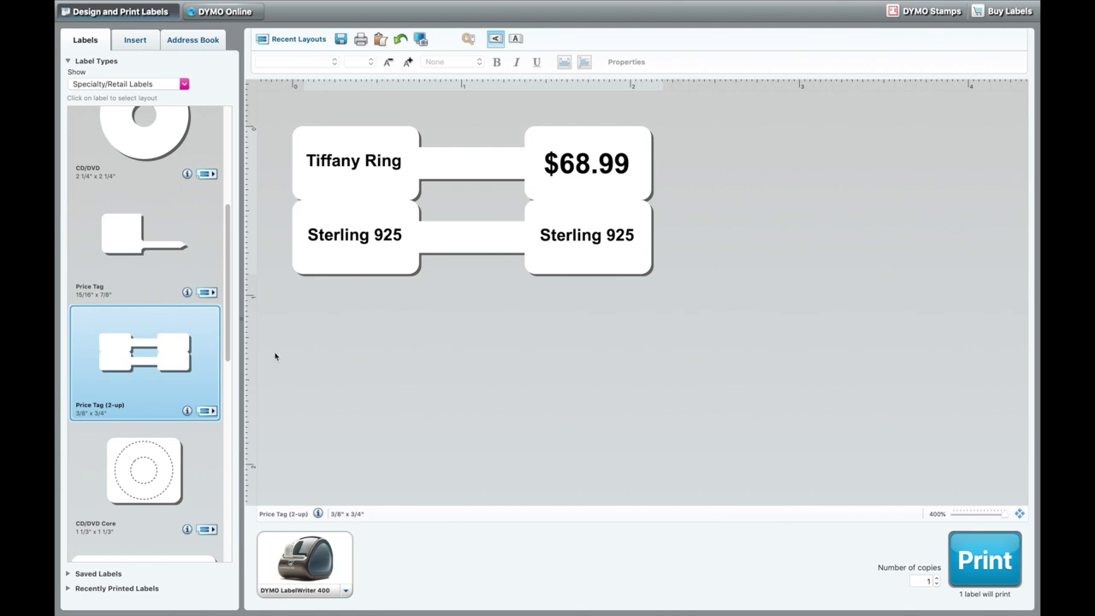
Step: Apply the $9.99 preset layout without saving, and select the top-left $9.99
{"action": "left_click", "coordinate": [209, 410]}
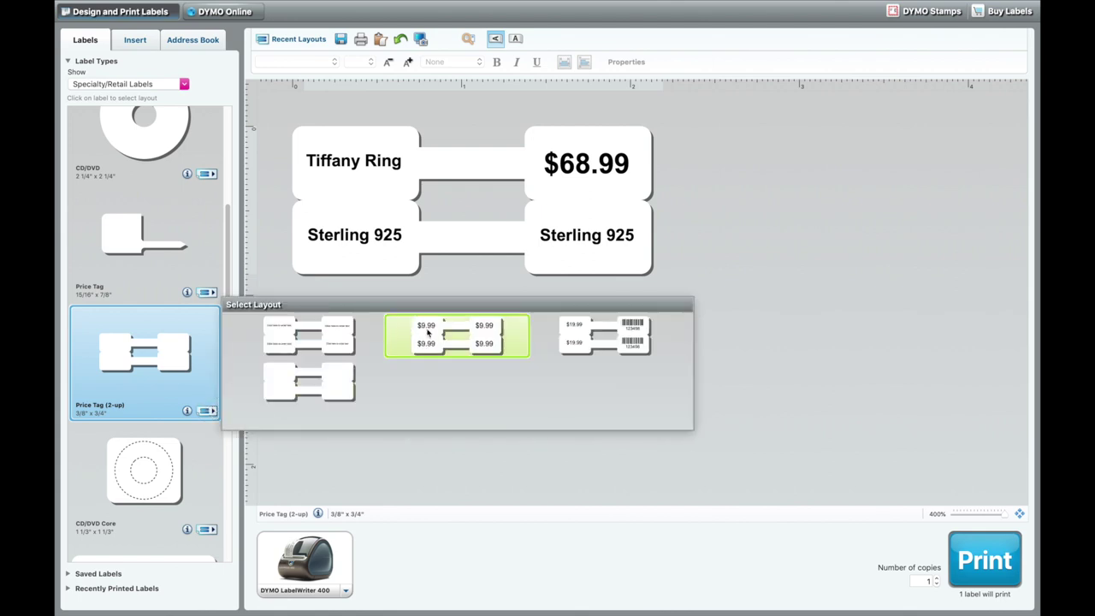
{"action": "left_click", "coordinate": [427, 332]}
{"action": "left_click", "coordinate": [508, 202]}
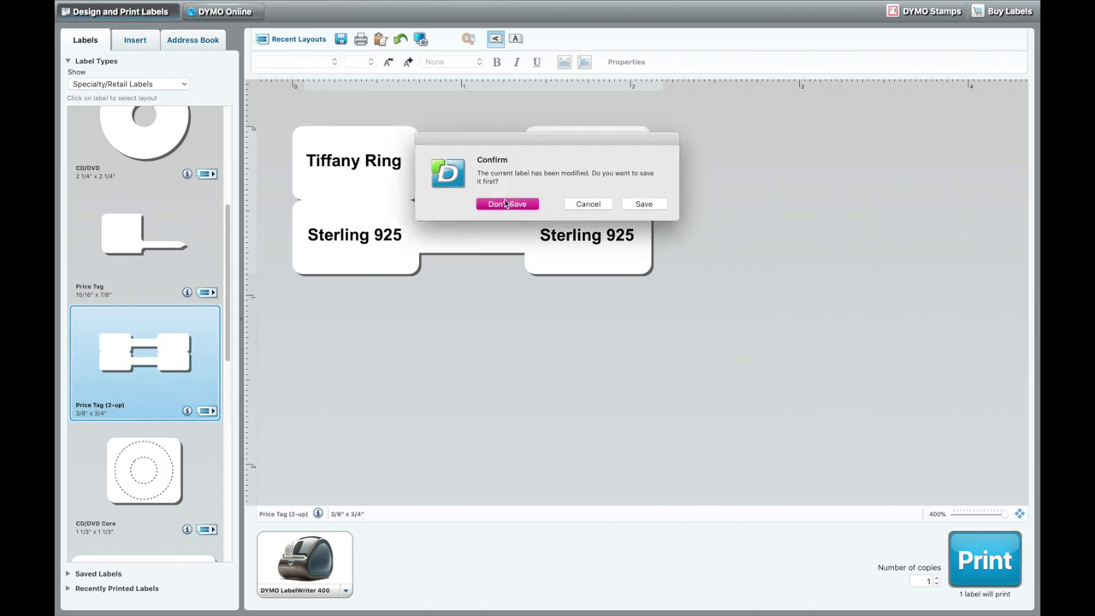
{"action": "double_click", "coordinate": [371, 154]}
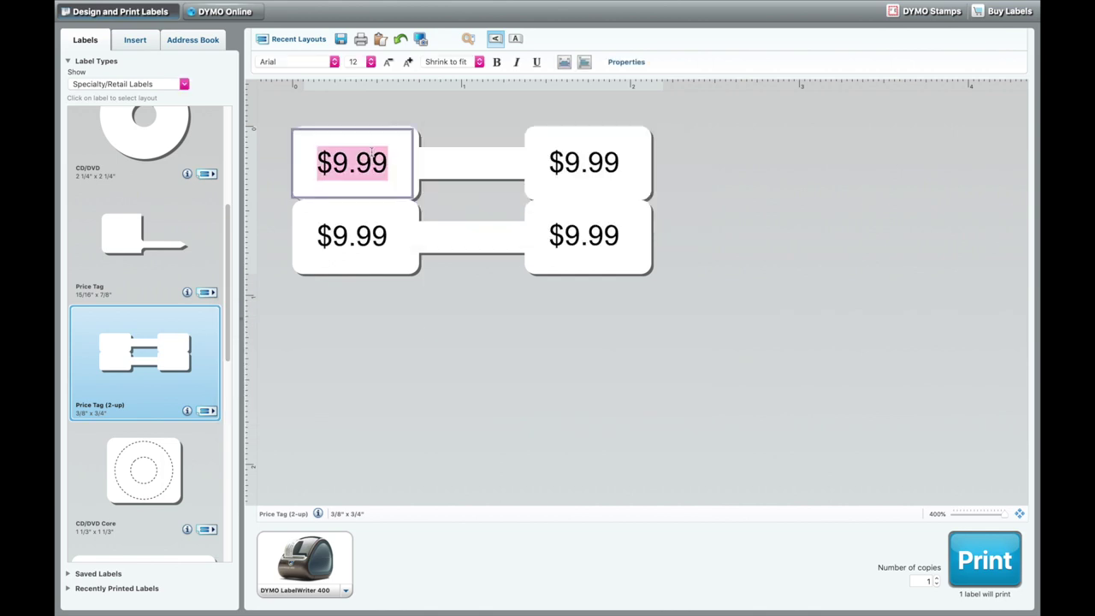
Step: Try bold, italic and underline on the top-left $9.99, then apply a typewriter-style font
{"action": "left_click", "coordinate": [497, 62]}
{"action": "left_click", "coordinate": [517, 62]}
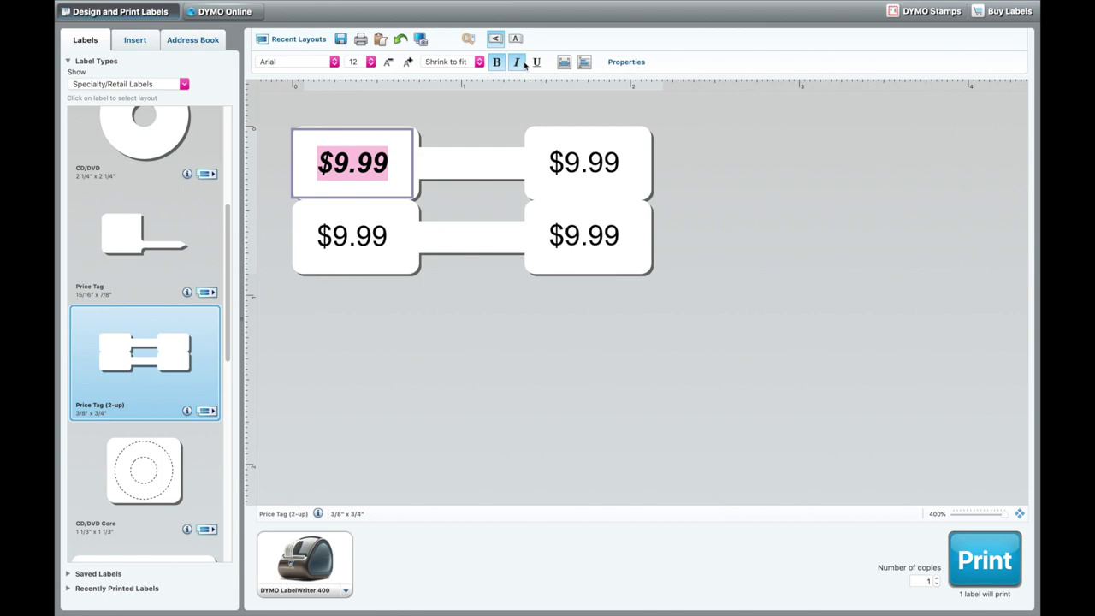
{"action": "left_click", "coordinate": [537, 61]}
{"action": "left_click", "coordinate": [371, 161]}
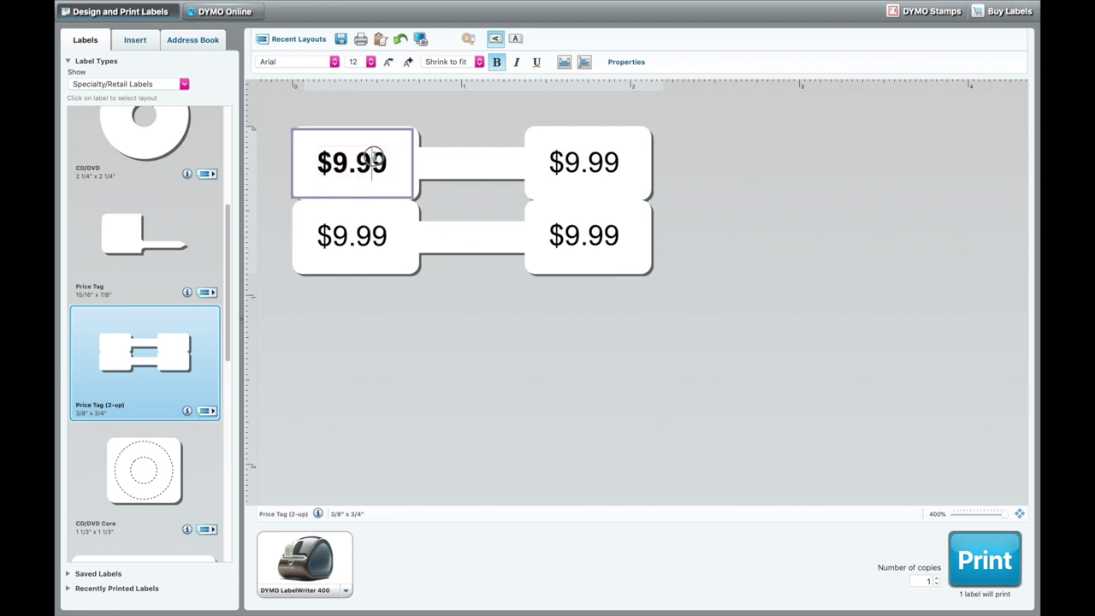
{"action": "double_click", "coordinate": [368, 163]}
{"action": "left_click", "coordinate": [333, 61]}
{"action": "left_click", "coordinate": [417, 134]}
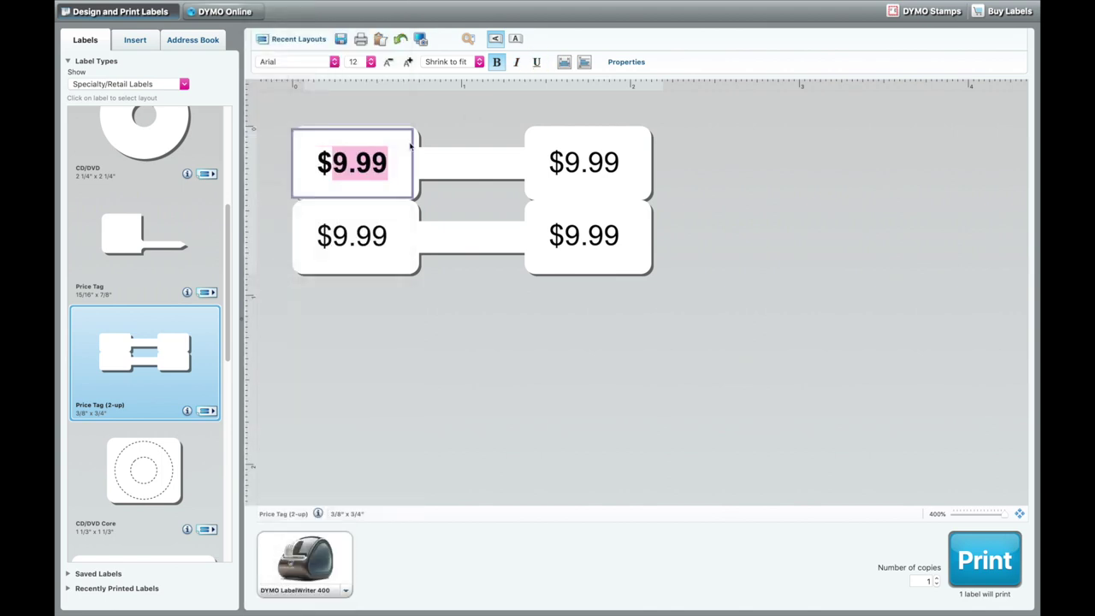
{"action": "left_click", "coordinate": [322, 62]}
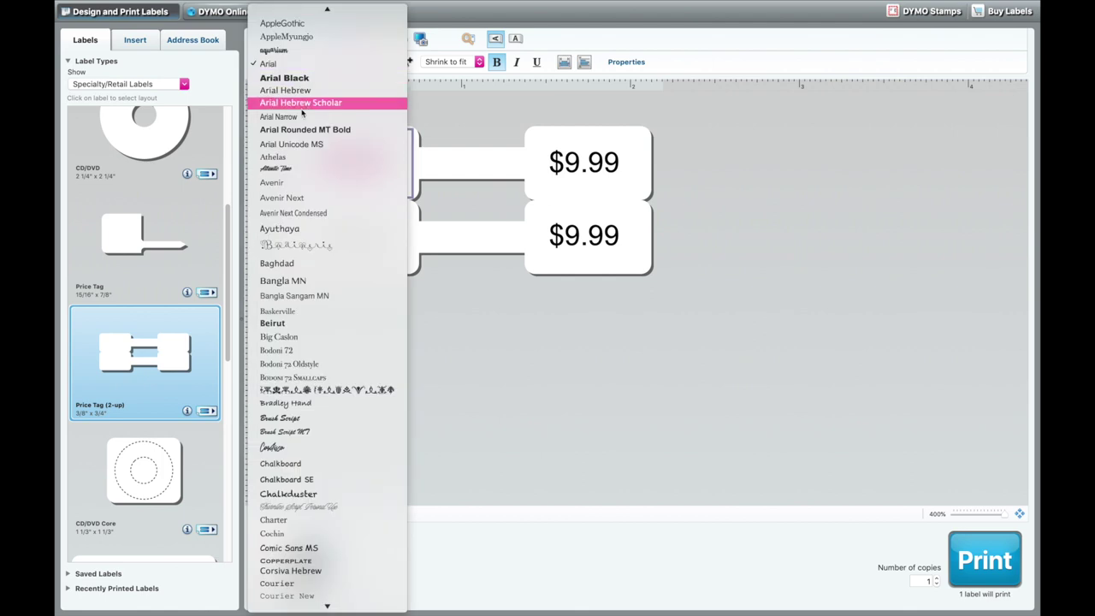
{"action": "left_click", "coordinate": [325, 249]}
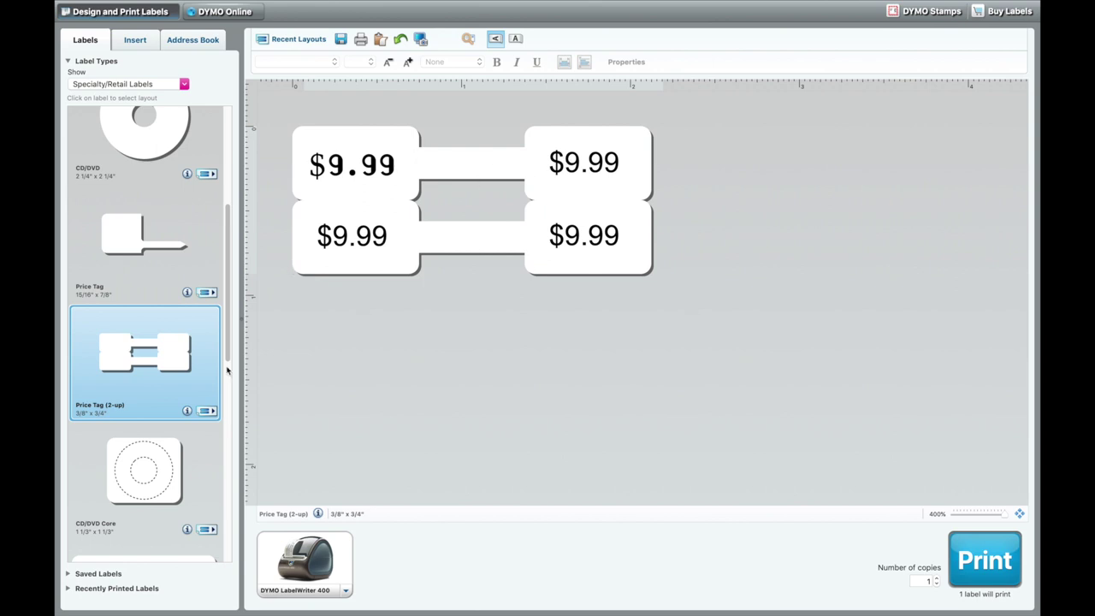
Step: Apply the $19.99 price-and-barcode layout, discarding the current label
{"action": "left_click", "coordinate": [205, 411]}
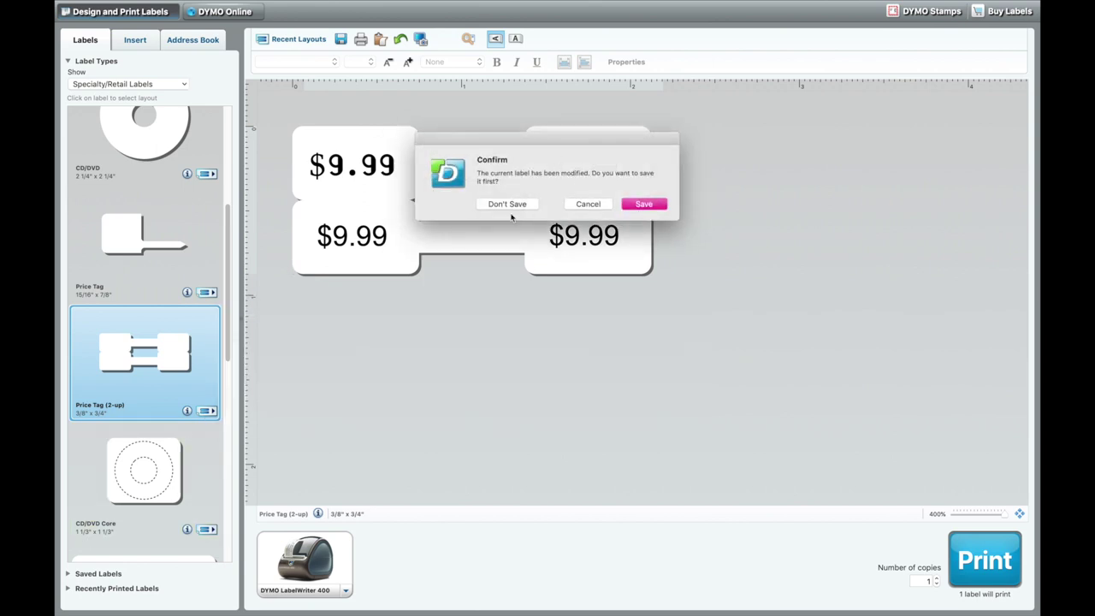
{"action": "left_click", "coordinate": [504, 205]}
{"action": "double_click", "coordinate": [347, 159]}
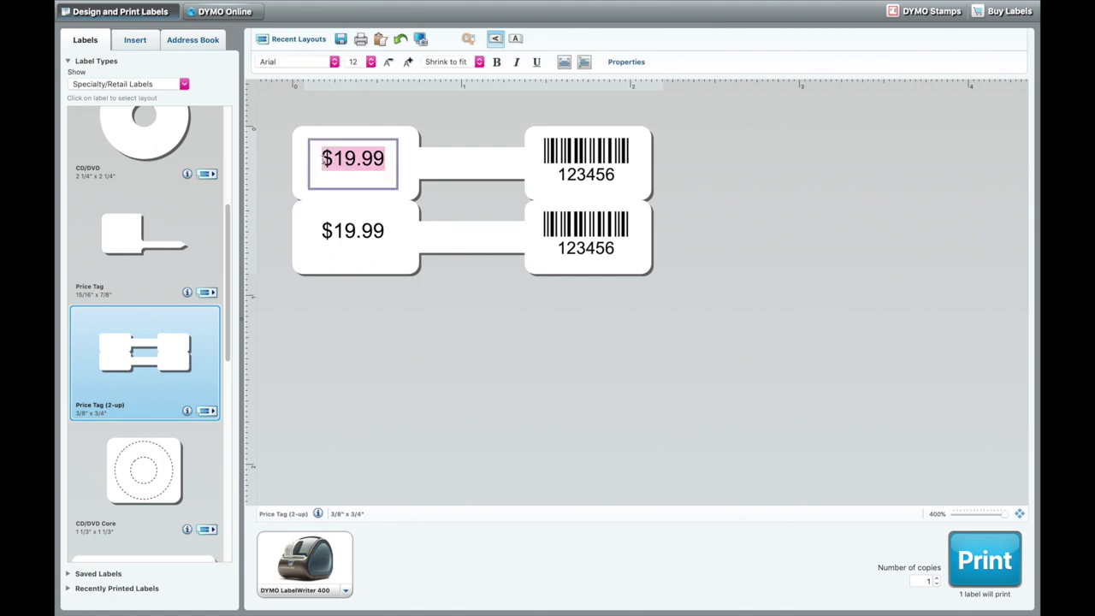
Step: Change the top barcode's symbology to UPC A and confirm
{"action": "left_click", "coordinate": [570, 174]}
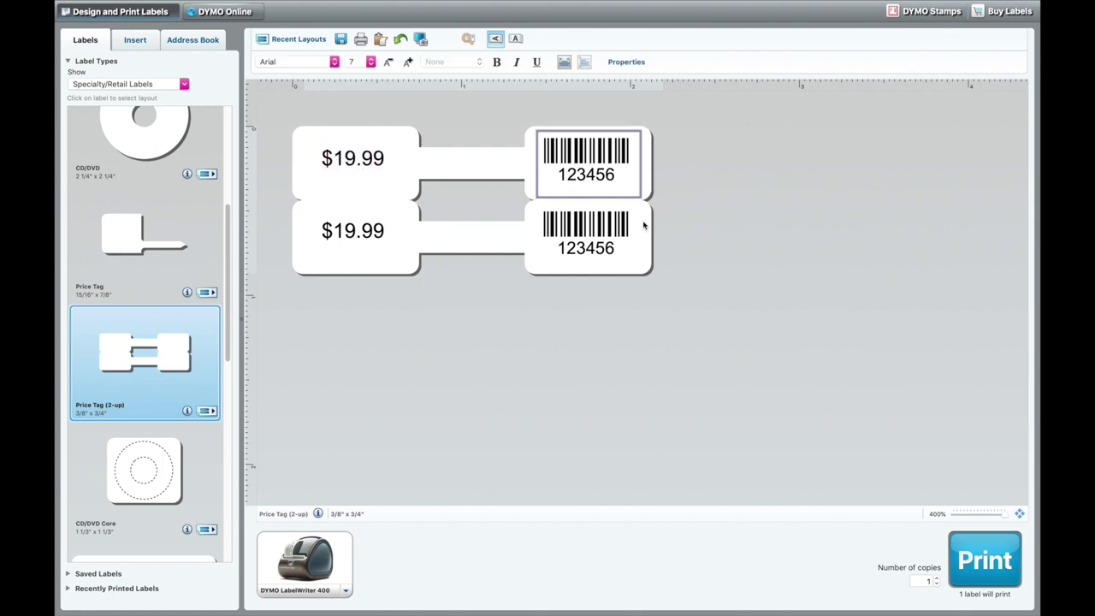
{"action": "double_click", "coordinate": [594, 176]}
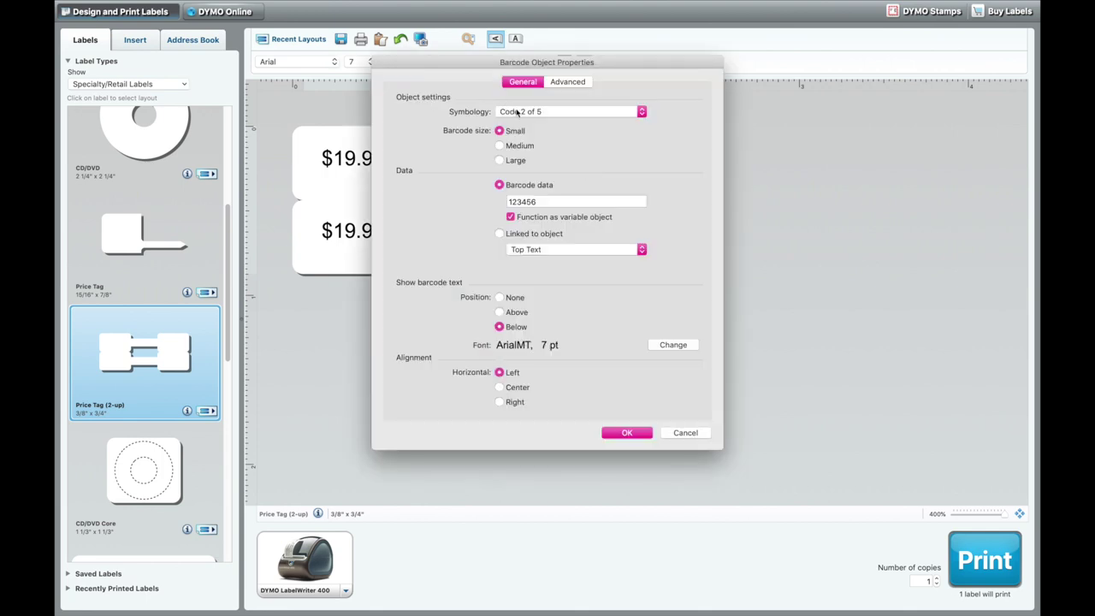
{"action": "left_click", "coordinate": [516, 112]}
{"action": "left_click", "coordinate": [458, 112]}
{"action": "left_click", "coordinate": [520, 112]}
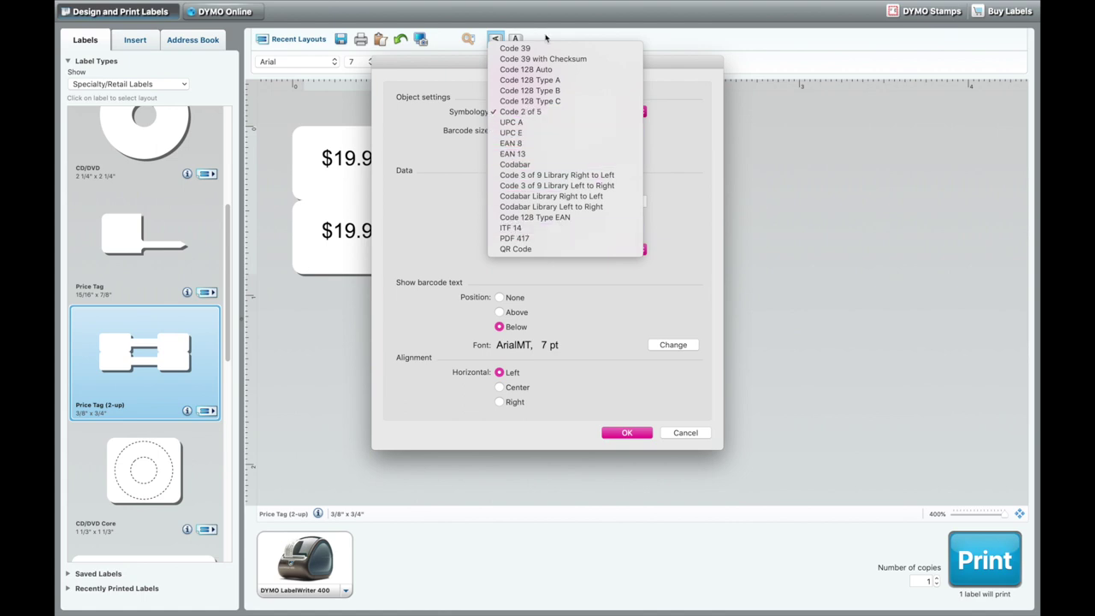
{"action": "left_click", "coordinate": [524, 115]}
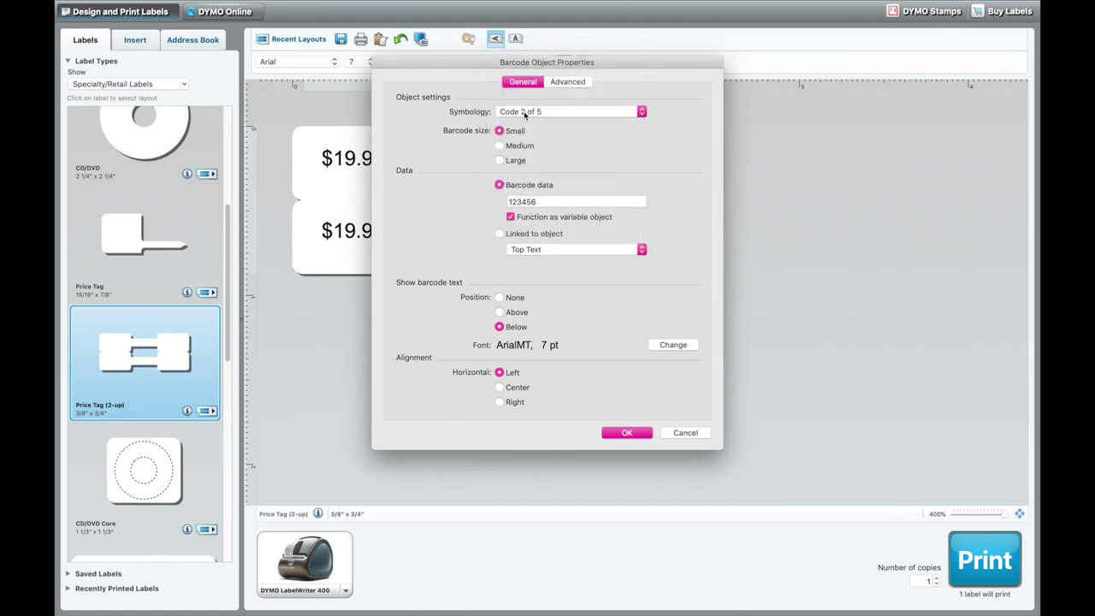
{"action": "left_click", "coordinate": [519, 113]}
{"action": "left_click", "coordinate": [513, 123]}
{"action": "double_click", "coordinate": [549, 201]}
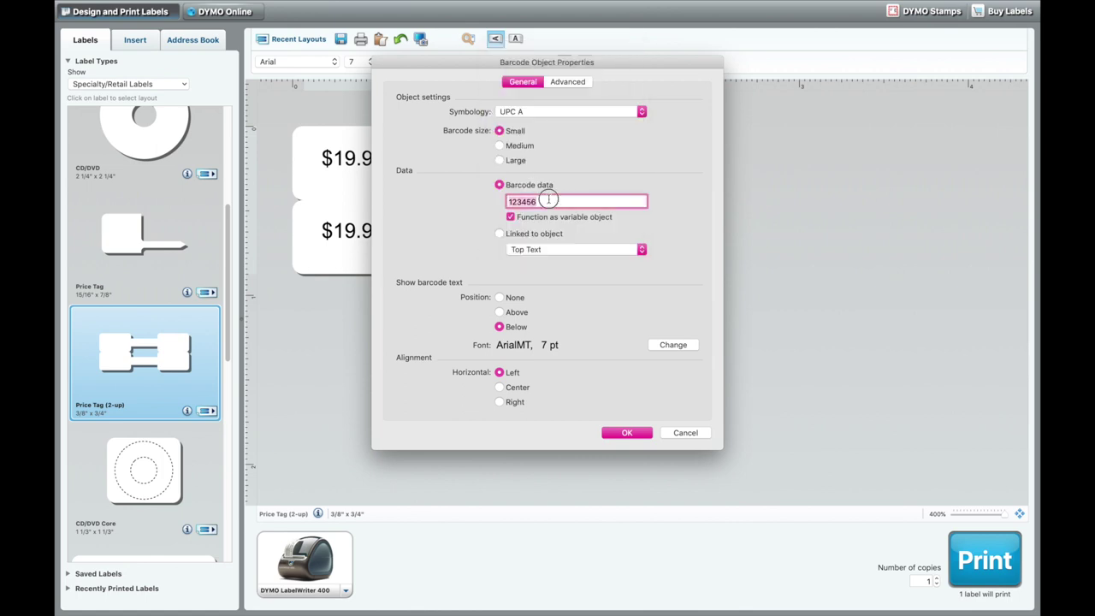
{"action": "left_click", "coordinate": [548, 200]}
{"action": "left_click", "coordinate": [625, 433]}
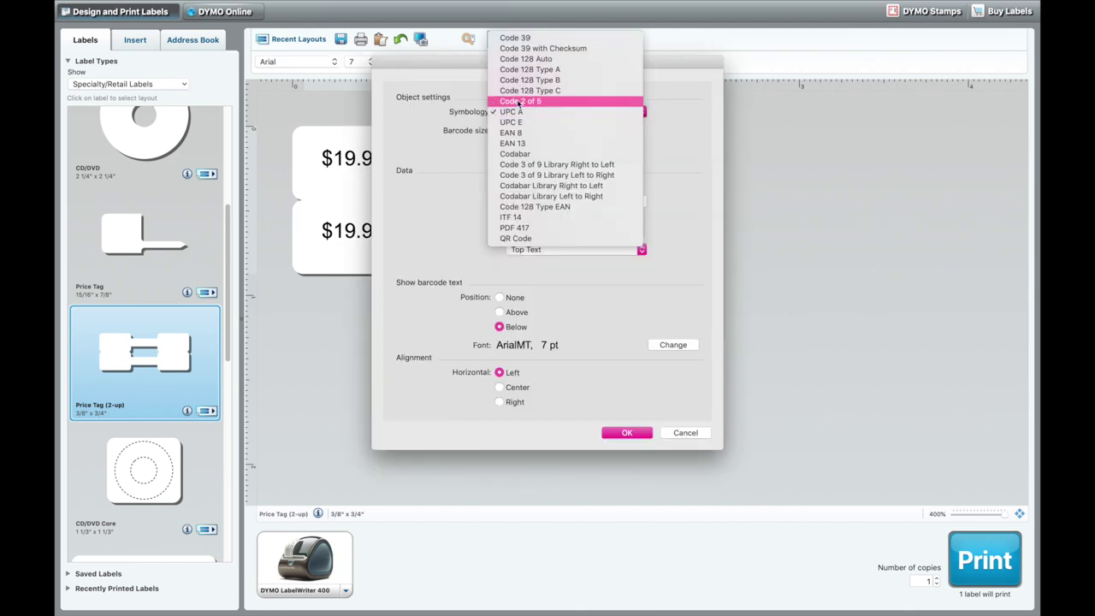
Step: Set the top barcode to Code 2 of 5 with data 200001, then select the bottom barcode
{"action": "left_click", "coordinate": [573, 101]}
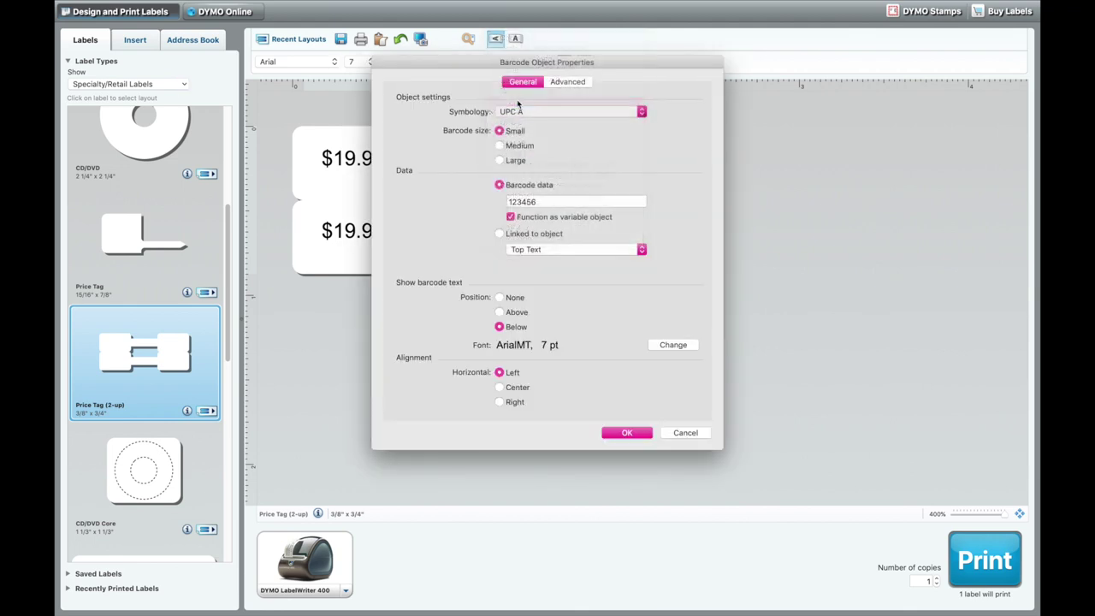
{"action": "double_click", "coordinate": [550, 200]}
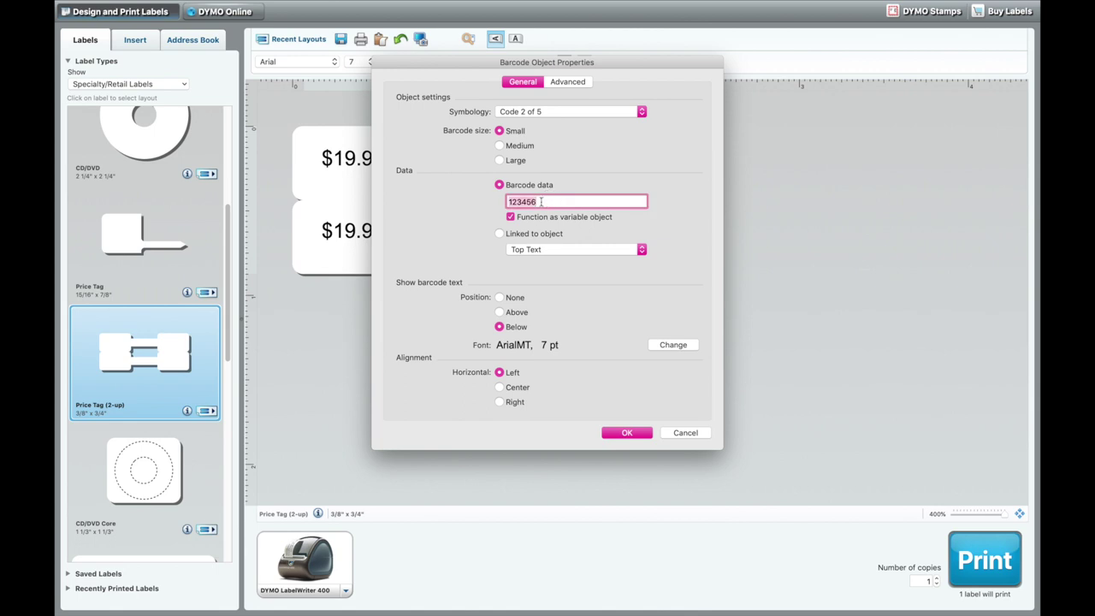
{"action": "type", "text": "2000001"}
{"action": "key", "text": "BackSpace"}
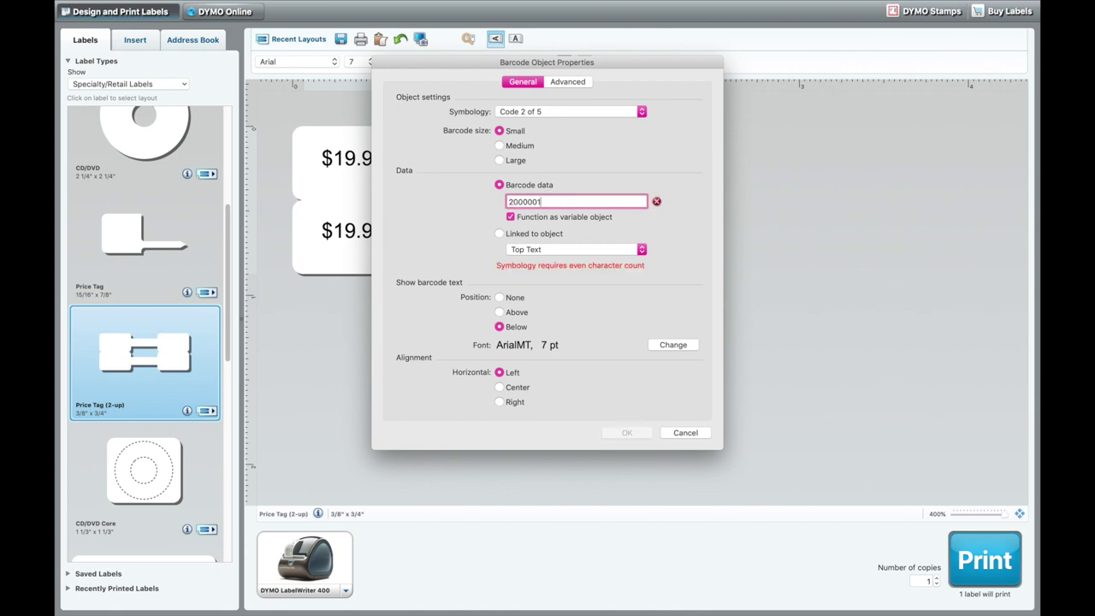
{"action": "left_click", "coordinate": [627, 432]}
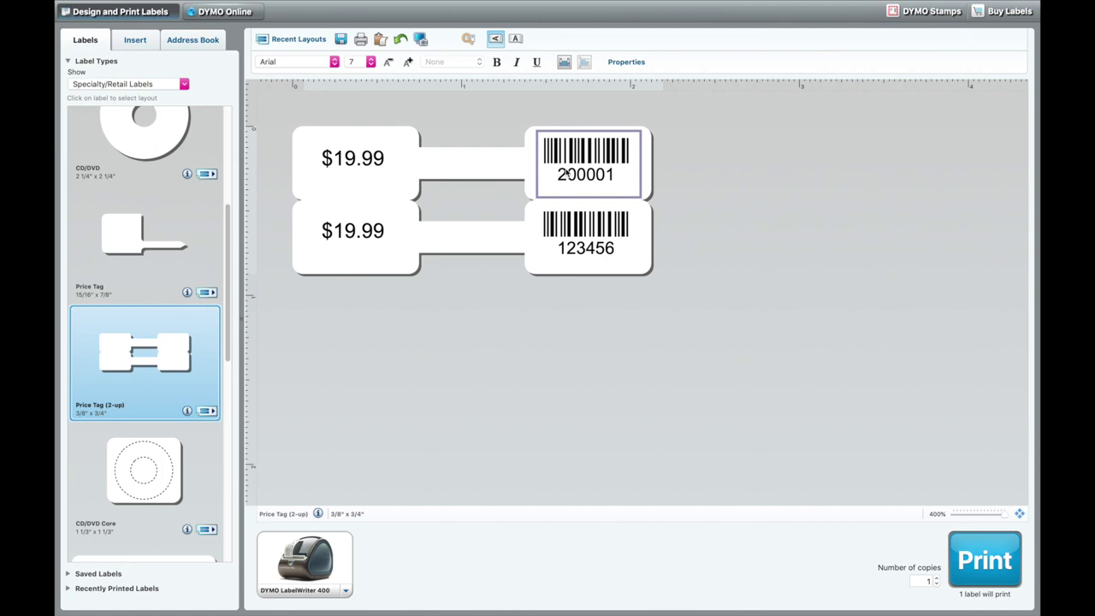
{"action": "left_click", "coordinate": [573, 242]}
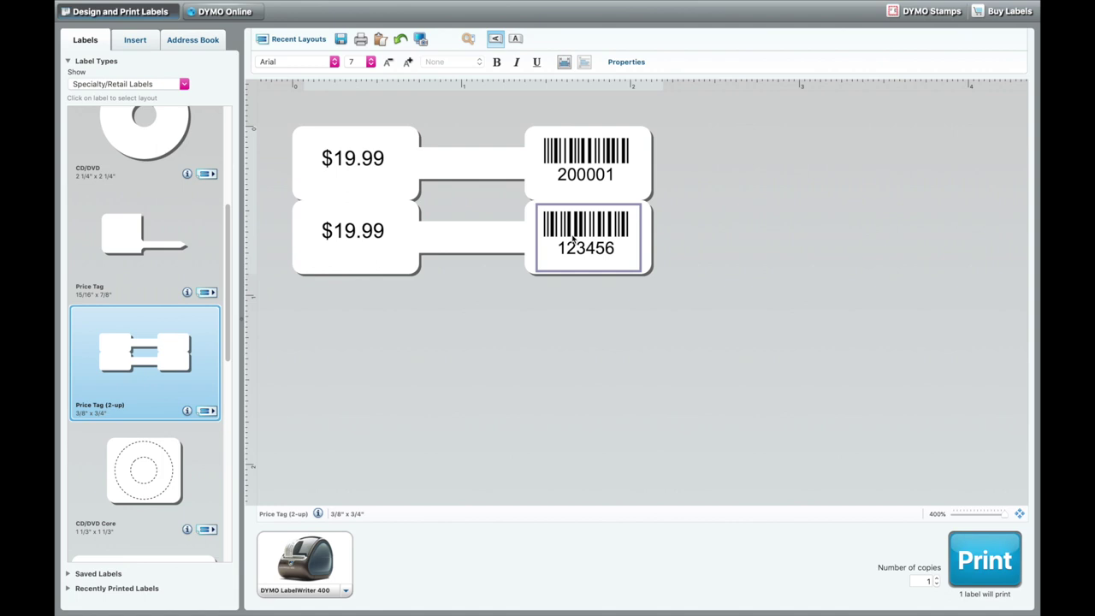
Step: Bold the top $19.99 and add a second line reading 'Necklace' below it
{"action": "double_click", "coordinate": [342, 158]}
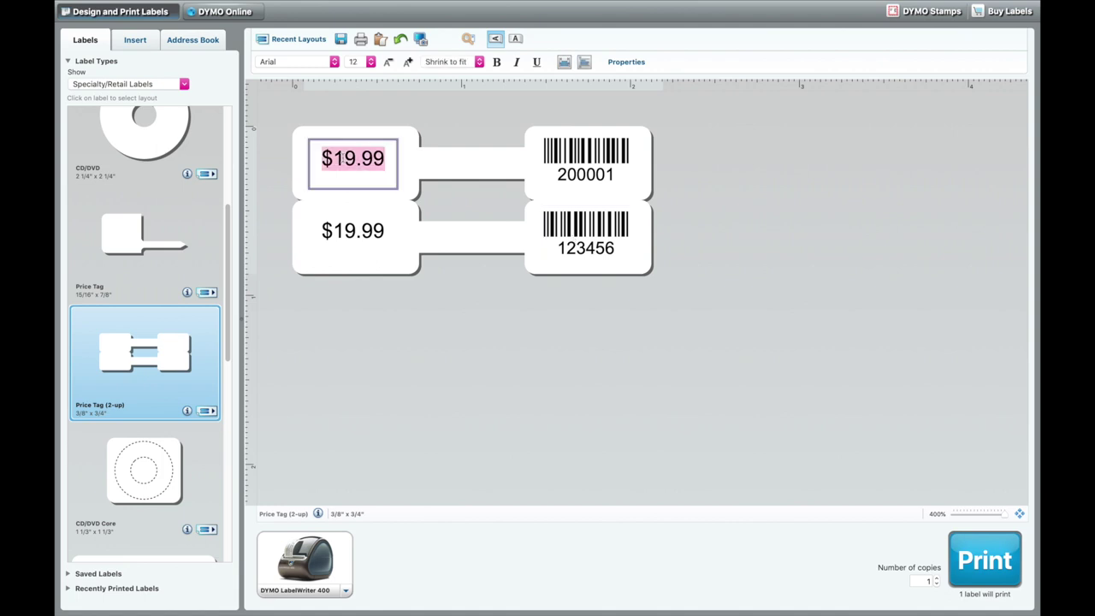
{"action": "left_click", "coordinate": [497, 62]}
{"action": "key", "text": "Right"}
{"action": "key", "text": "Right"}
{"action": "key", "text": "Right"}
{"action": "key", "text": "Right"}
{"action": "key", "text": "Right"}
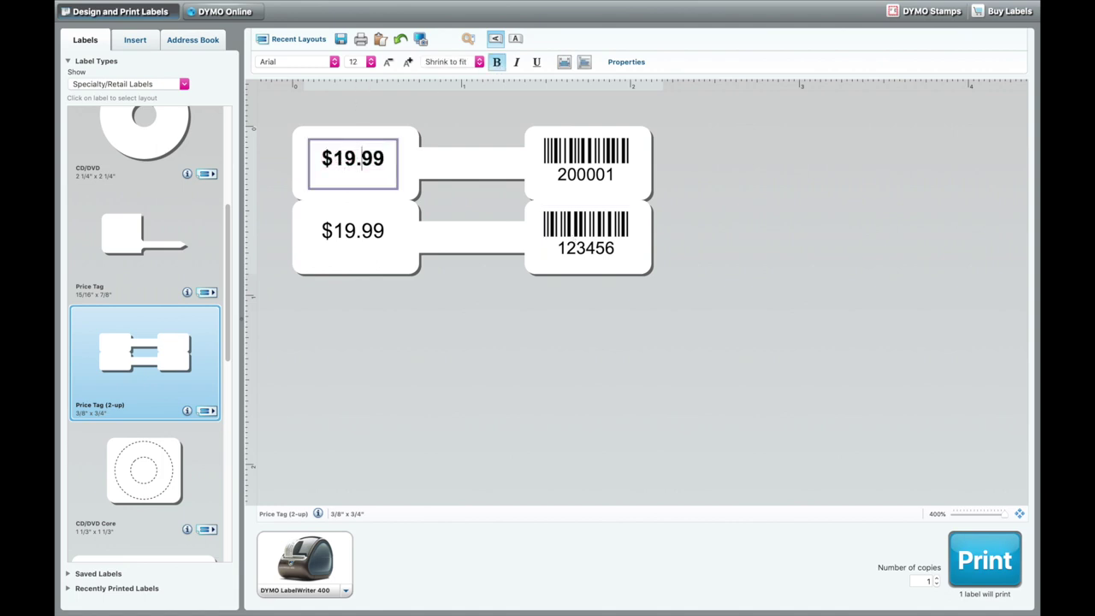
{"action": "key", "text": "Return"}
{"action": "type", "text": "Ring"}
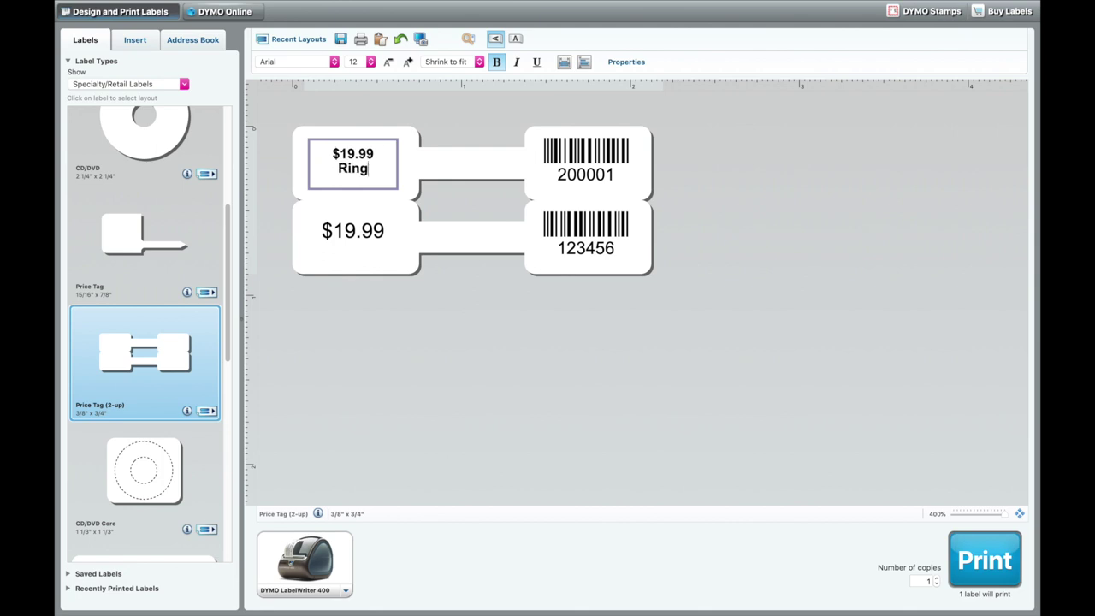
{"action": "key", "text": "BackSpace"}
{"action": "key", "text": "BackSpace"}
{"action": "key", "text": "BackSpace"}
{"action": "key", "text": "BackSpace"}
{"action": "type", "text": "Necklace"}
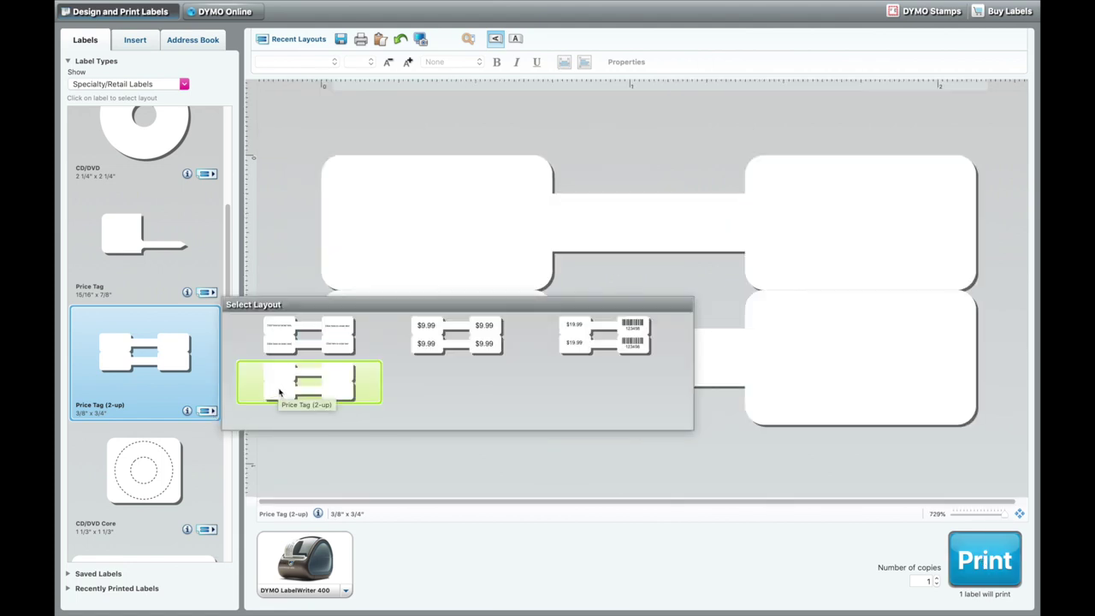
Step: Apply the blank layout, insert a text box, and resize it to cover the tag's left end
{"action": "left_click", "coordinate": [279, 392]}
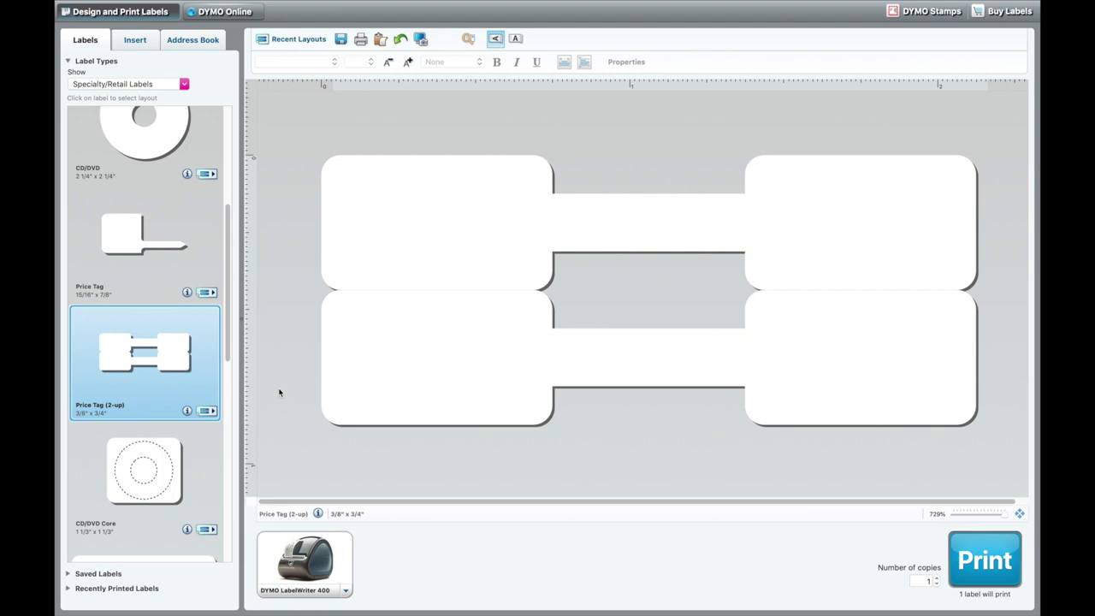
{"action": "left_click", "coordinate": [133, 43]}
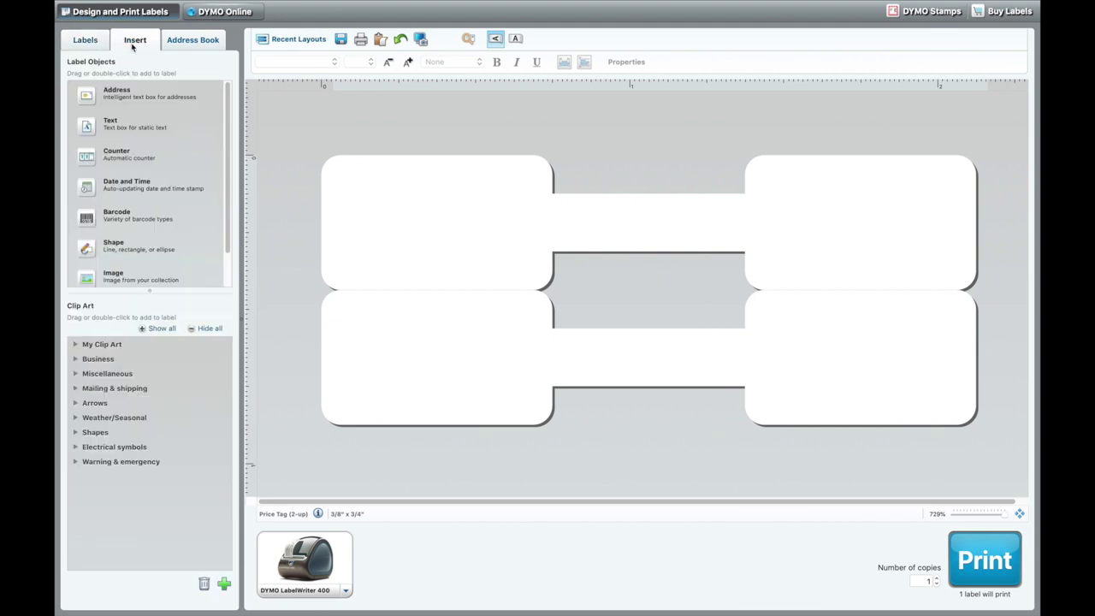
{"action": "double_click", "coordinate": [108, 130]}
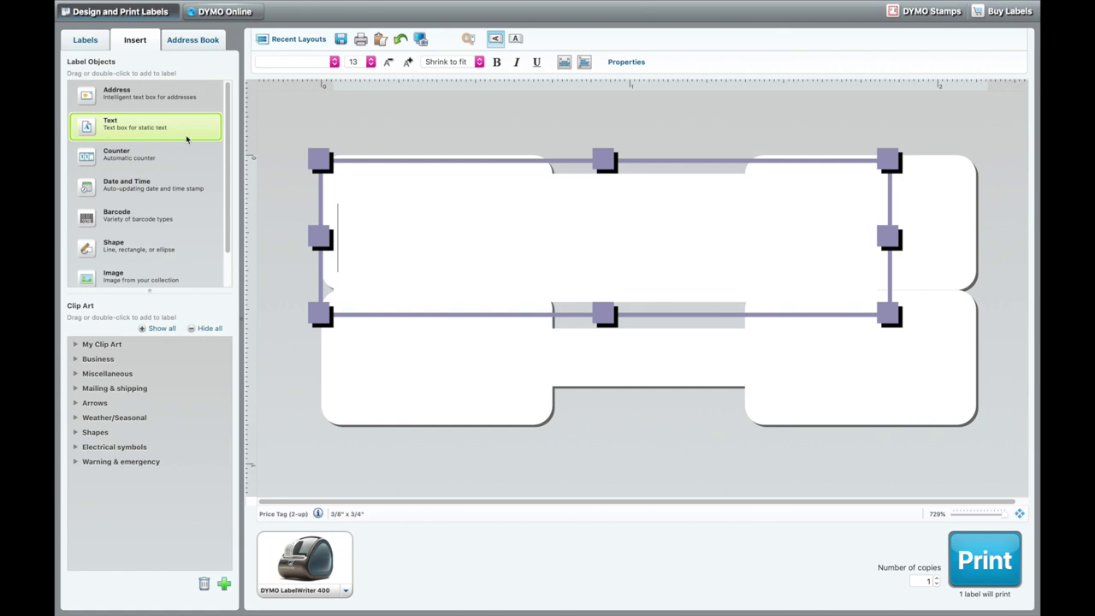
{"action": "left_click_drag", "start_coordinate": [888, 238], "coordinate": [596, 234]}
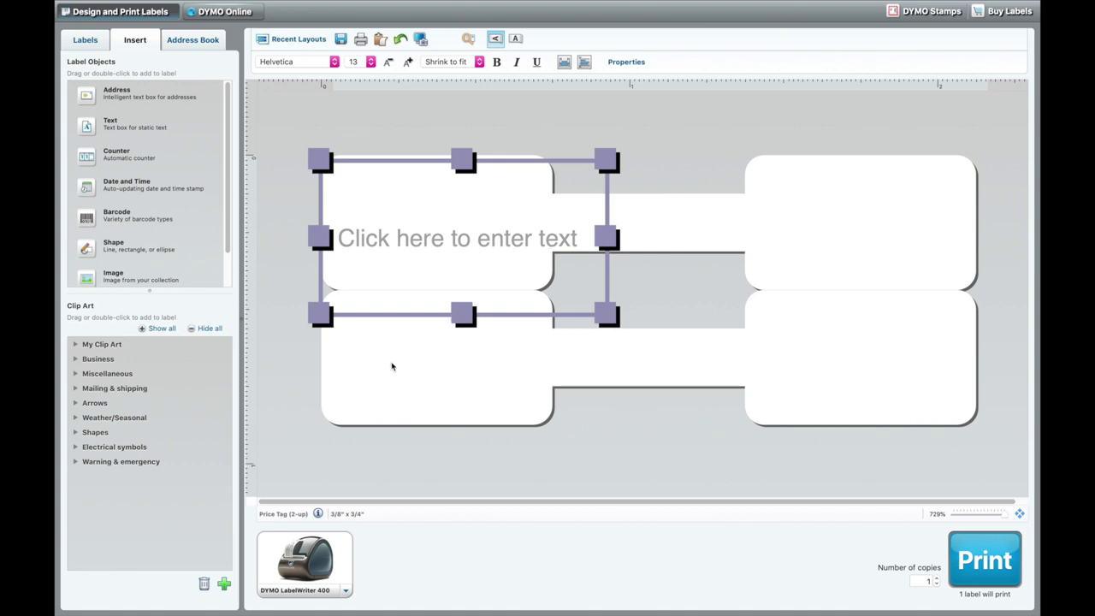
{"action": "left_click_drag", "start_coordinate": [462, 314], "coordinate": [462, 419]}
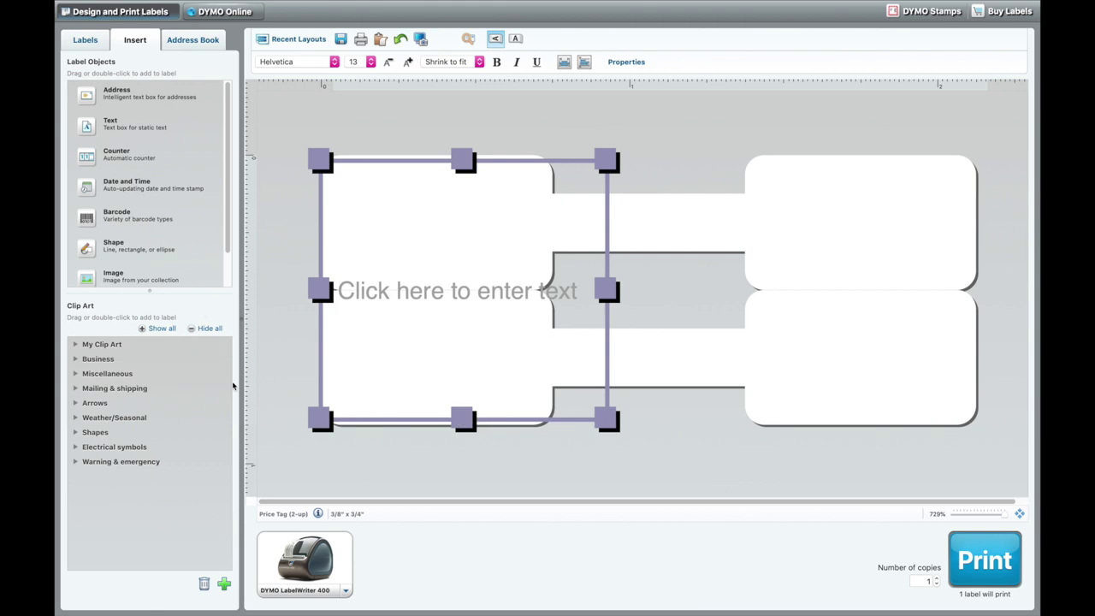
{"action": "left_click", "coordinate": [85, 40]}
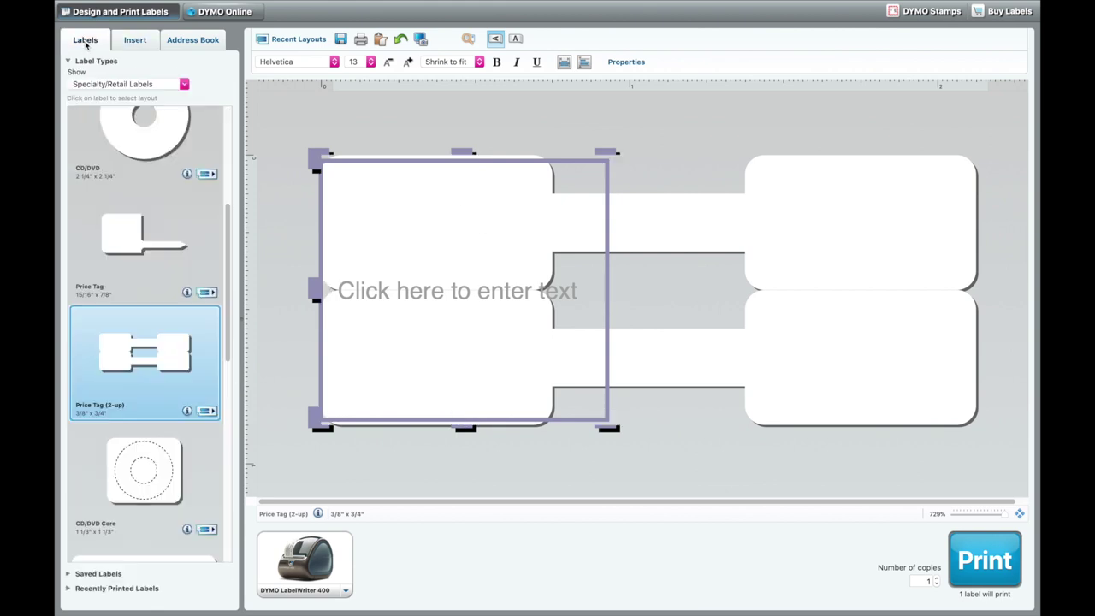
{"action": "left_click", "coordinate": [207, 411]}
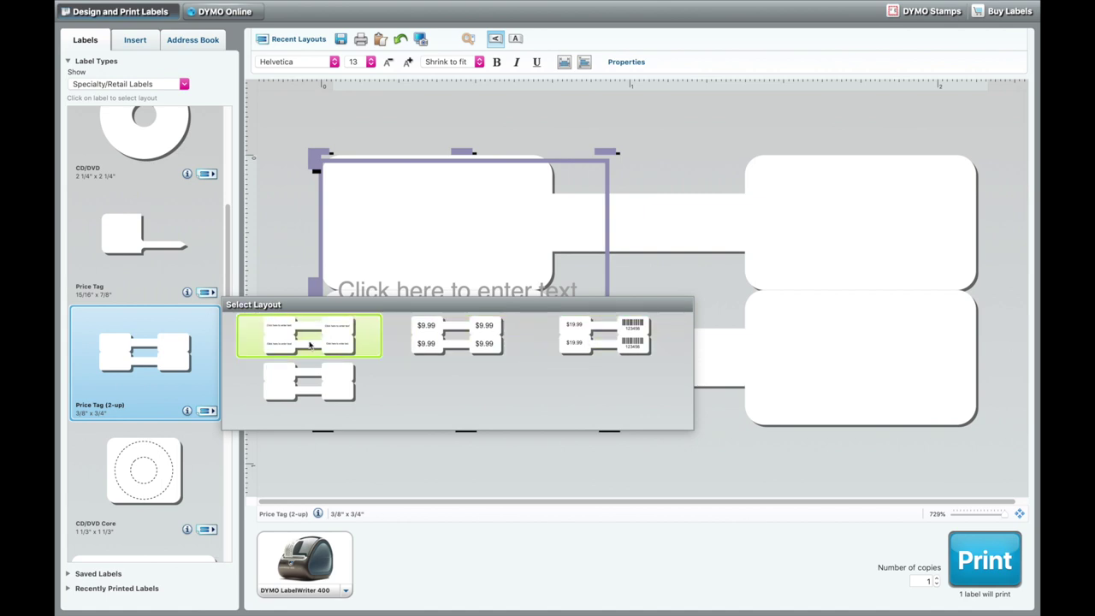
{"action": "left_click", "coordinate": [285, 388]}
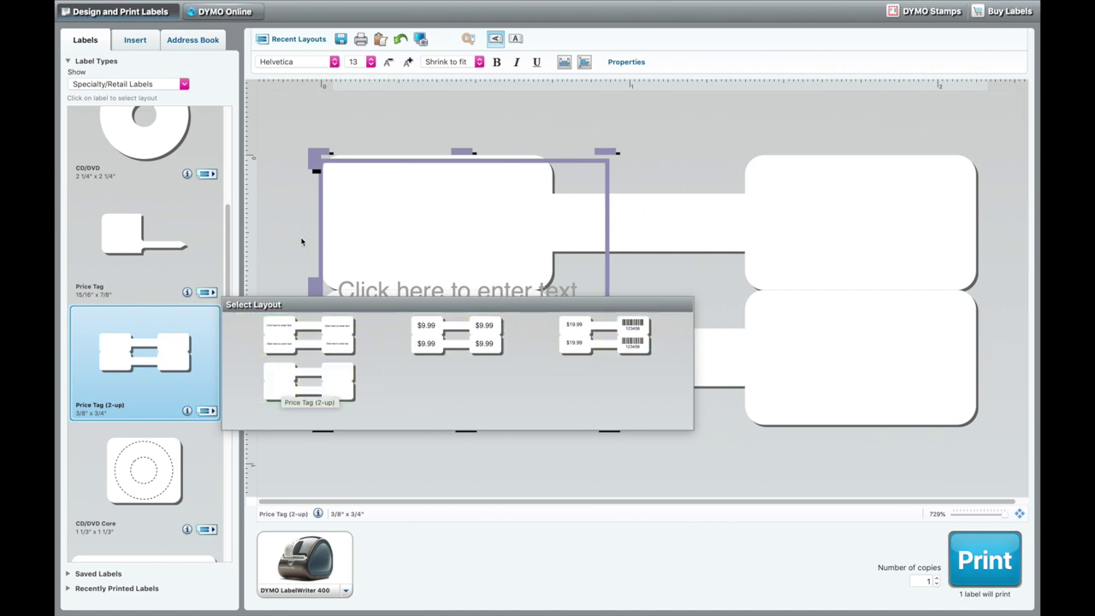
{"action": "left_click", "coordinate": [423, 295]}
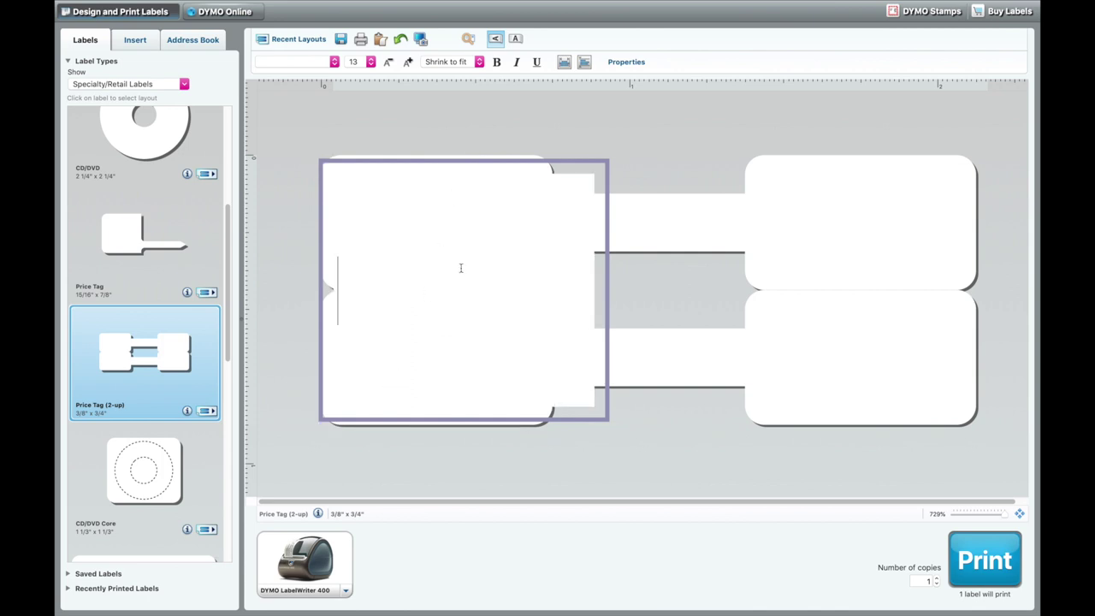
{"action": "left_click", "coordinate": [610, 132]}
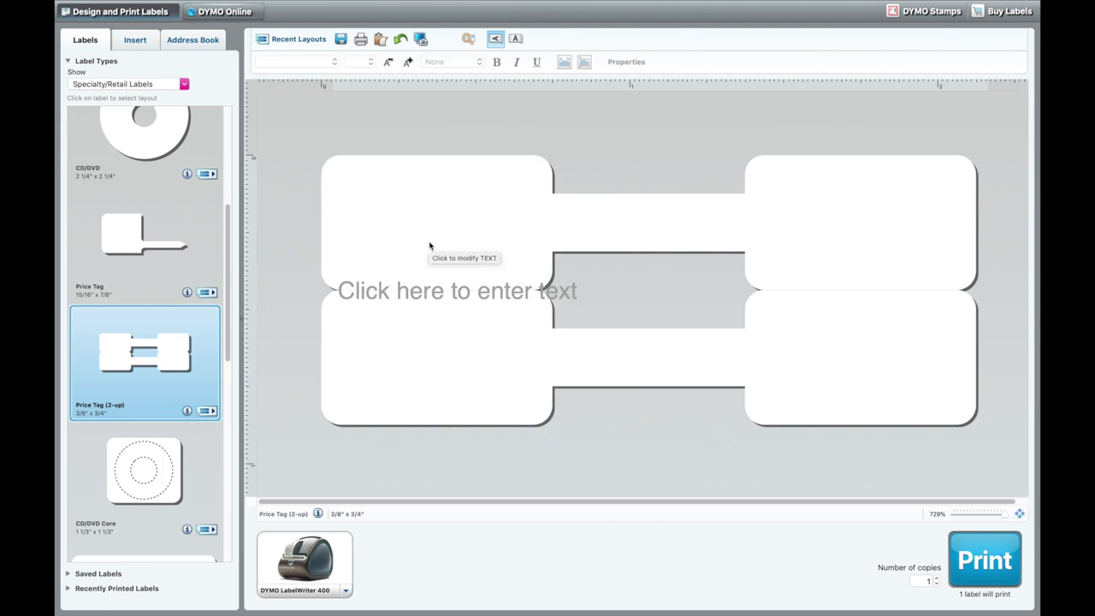
{"action": "left_click", "coordinate": [481, 254]}
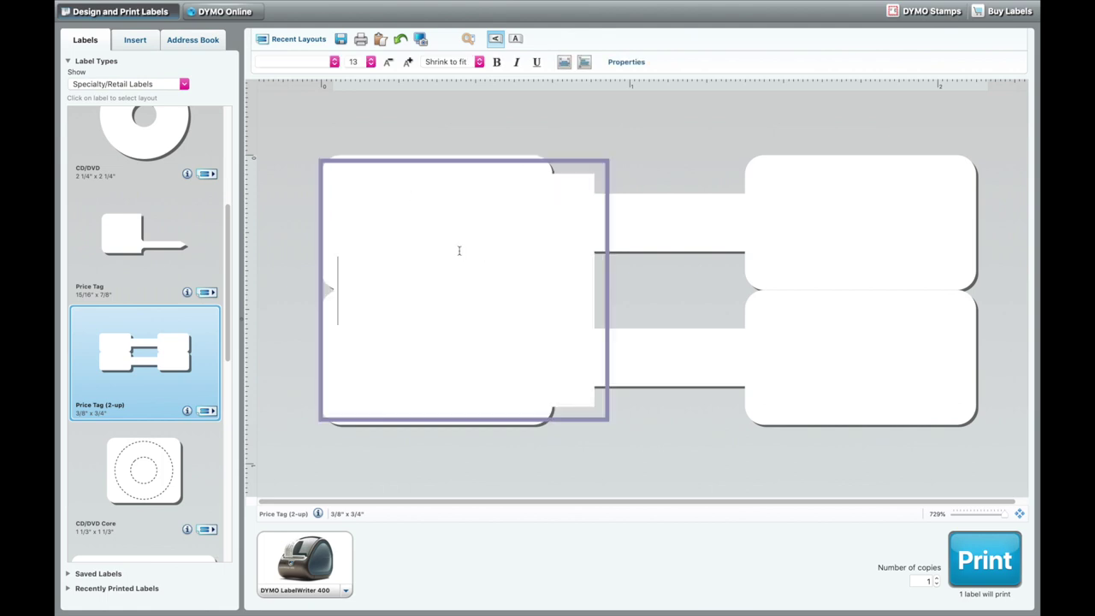
{"action": "left_click", "coordinate": [482, 119]}
{"action": "left_click", "coordinate": [401, 207]}
{"action": "left_click", "coordinate": [401, 130]}
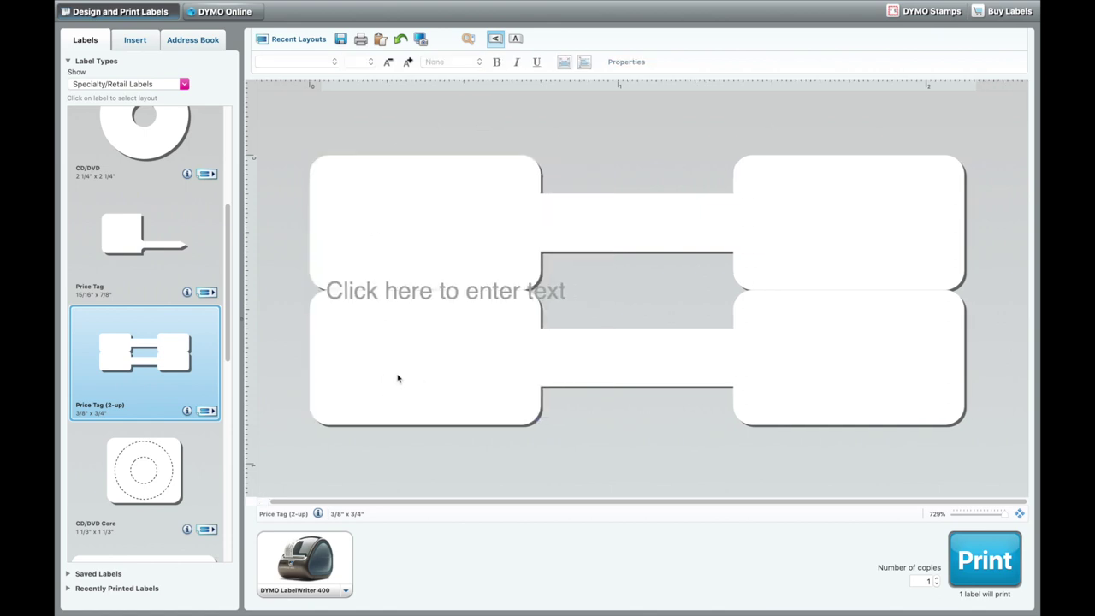
Step: Type 'Ring' into the left end's text box
{"action": "left_click", "coordinate": [405, 290]}
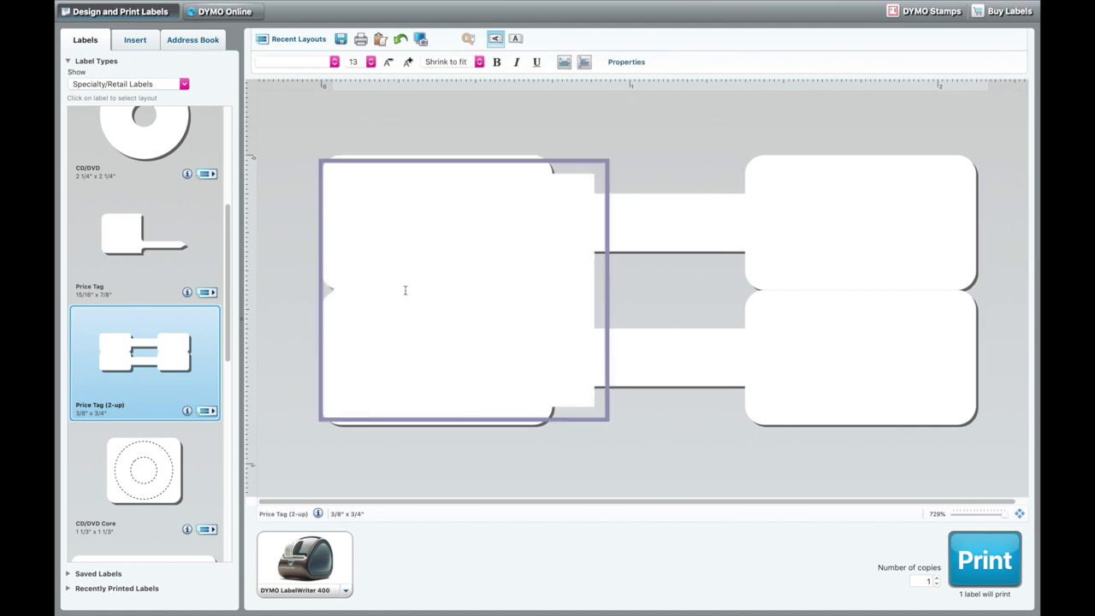
{"action": "type", "text": "Ring"}
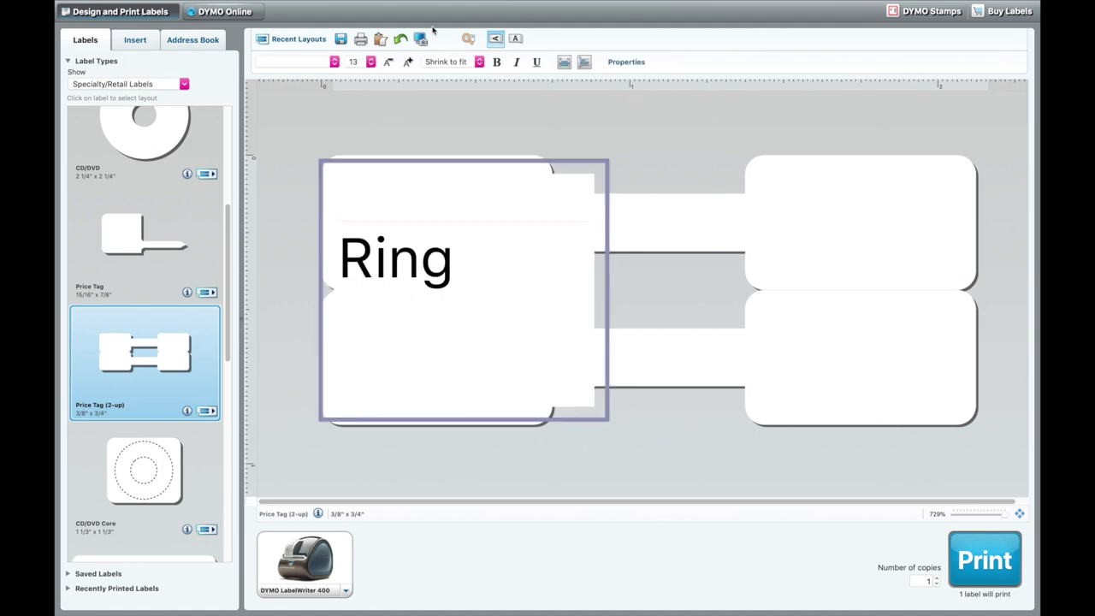
{"action": "left_click", "coordinate": [654, 127]}
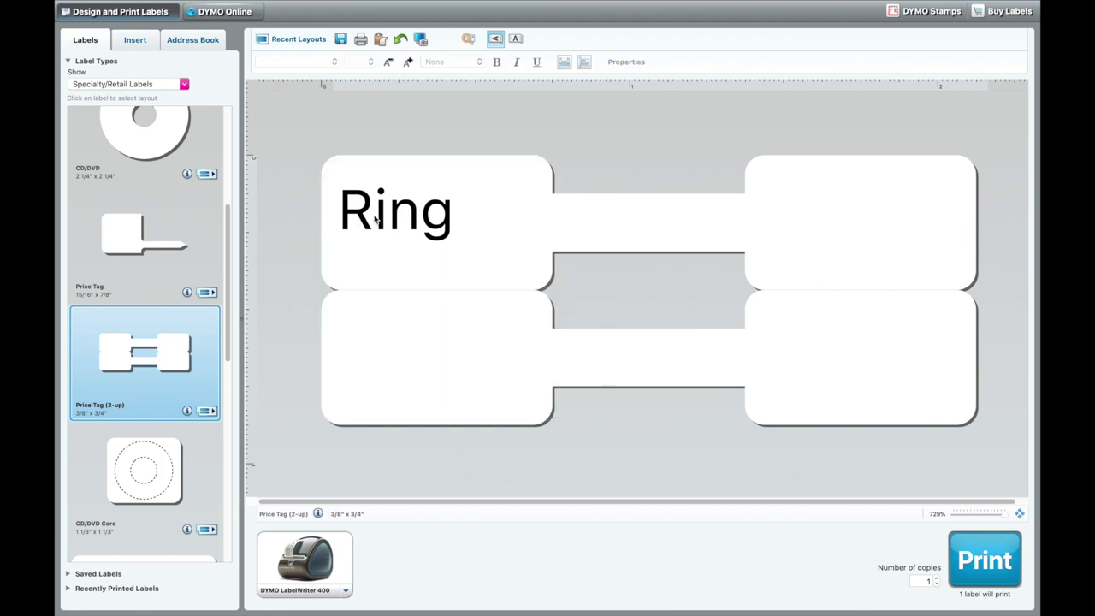
{"action": "left_click", "coordinate": [446, 225]}
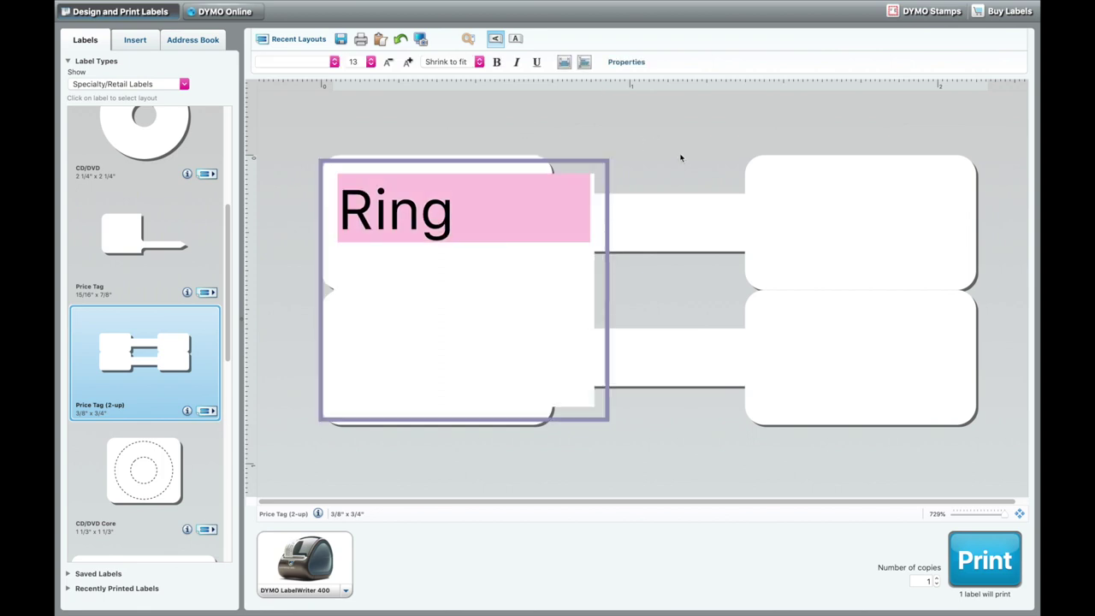
{"action": "left_click", "coordinate": [521, 385]}
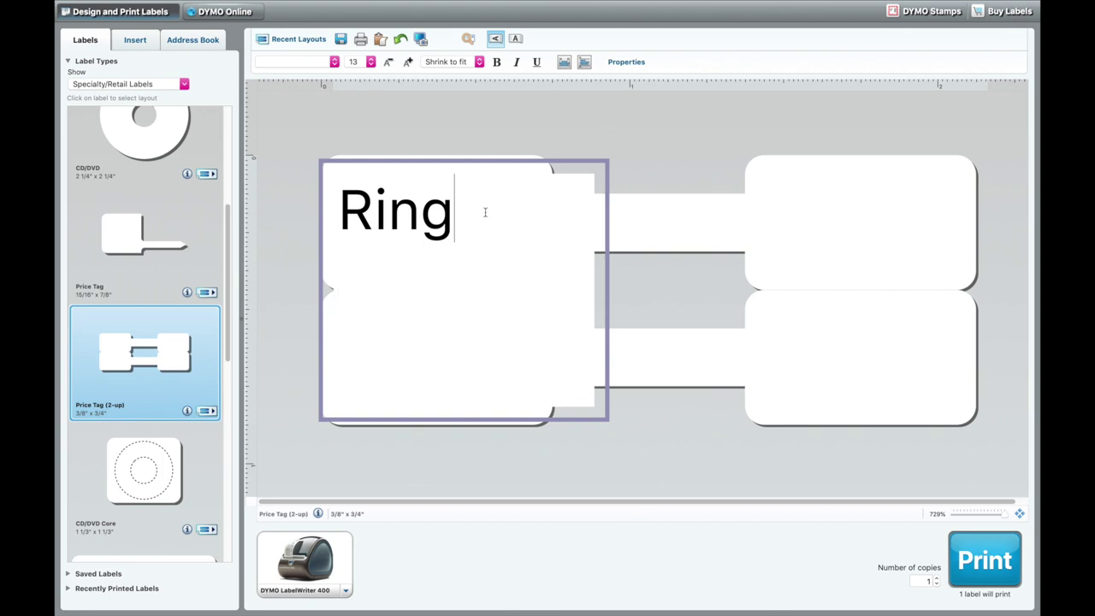
Step: Add a second text box containing '$13.99' and narrow it toward the right end
{"action": "left_click", "coordinate": [127, 42]}
{"action": "double_click", "coordinate": [120, 128]}
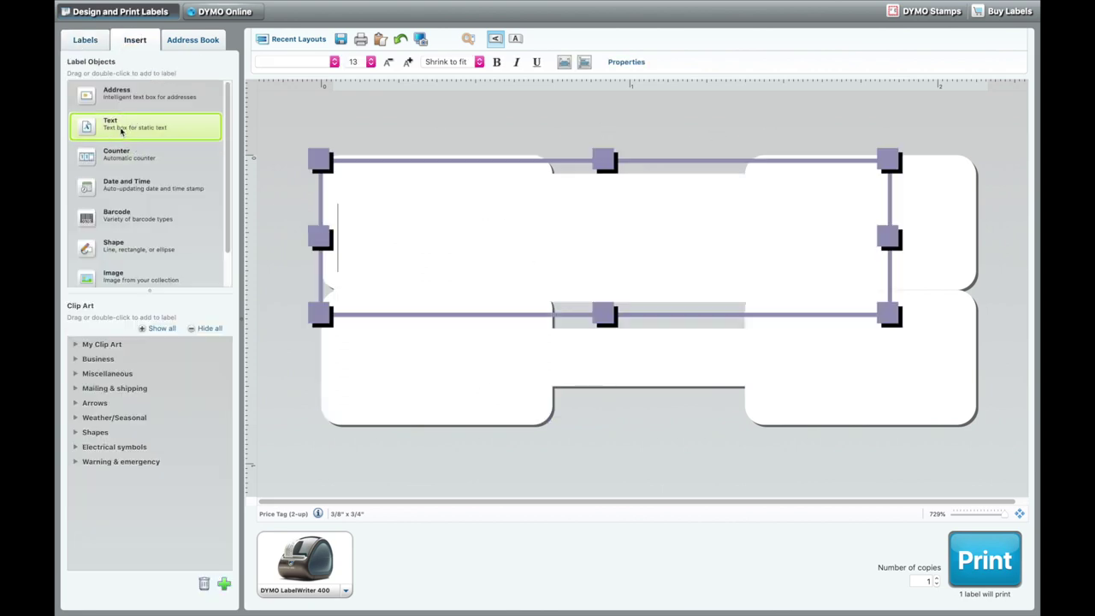
{"action": "type", "text": "$13.99"}
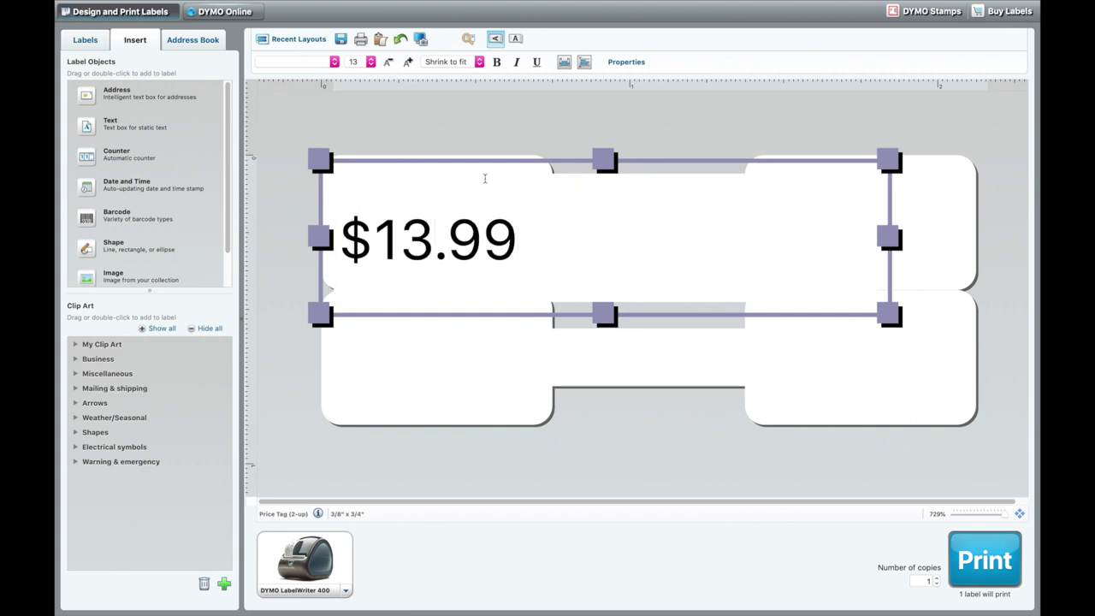
{"action": "left_click_drag", "start_coordinate": [321, 237], "coordinate": [603, 237]}
{"action": "left_click", "coordinate": [847, 137]}
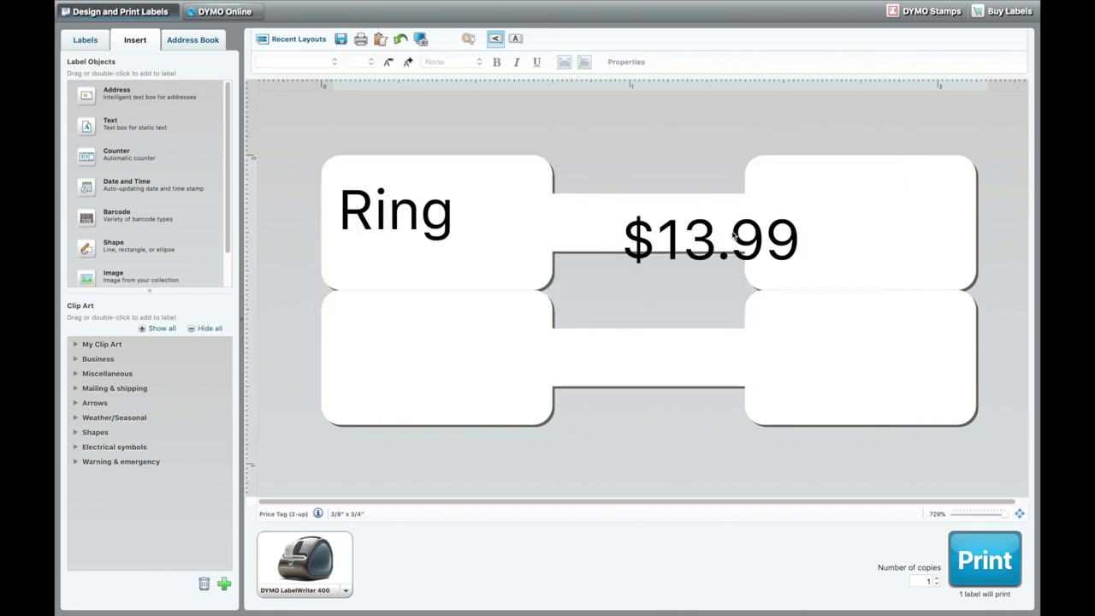
{"action": "double_click", "coordinate": [723, 237]}
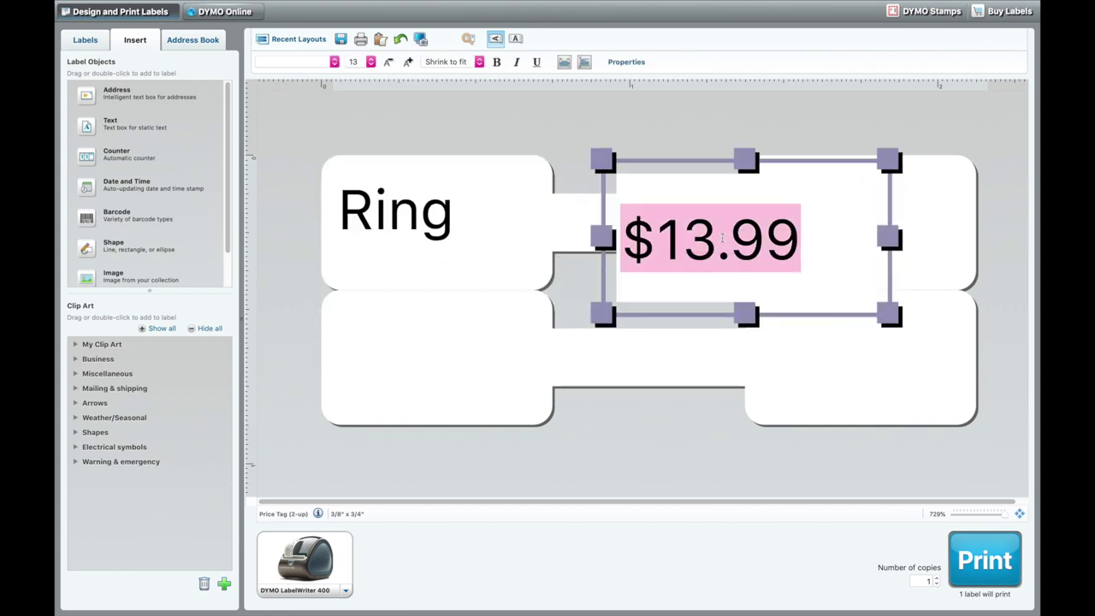
Step: Right- and top-align $13.99 and fit its box to the tag's right edge
{"action": "left_click", "coordinate": [569, 62]}
{"action": "left_click", "coordinate": [587, 133]}
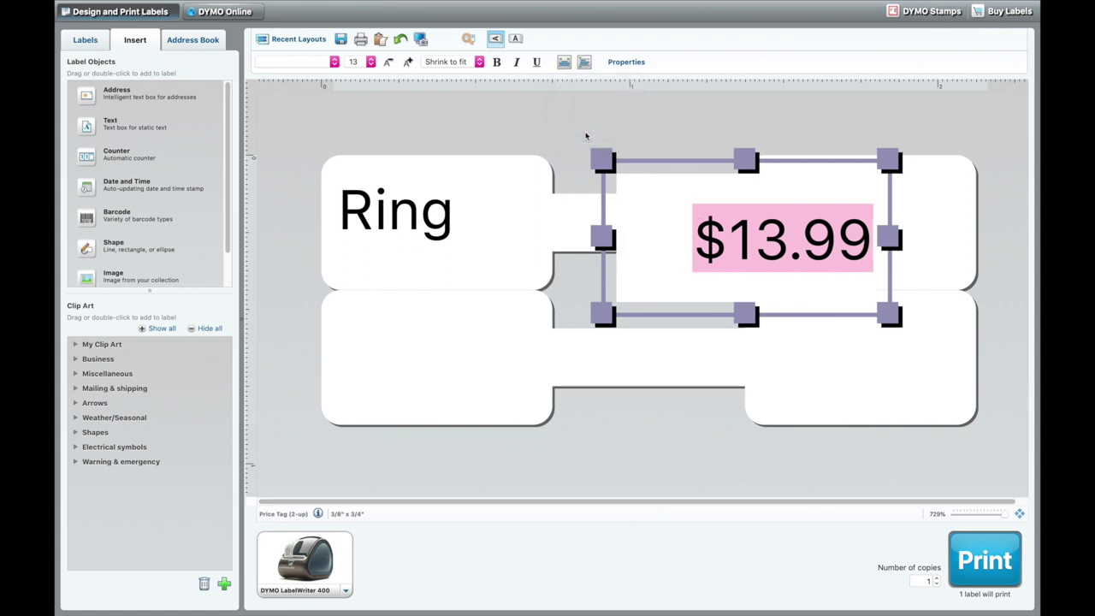
{"action": "left_click", "coordinate": [583, 62]}
{"action": "left_click", "coordinate": [599, 85]}
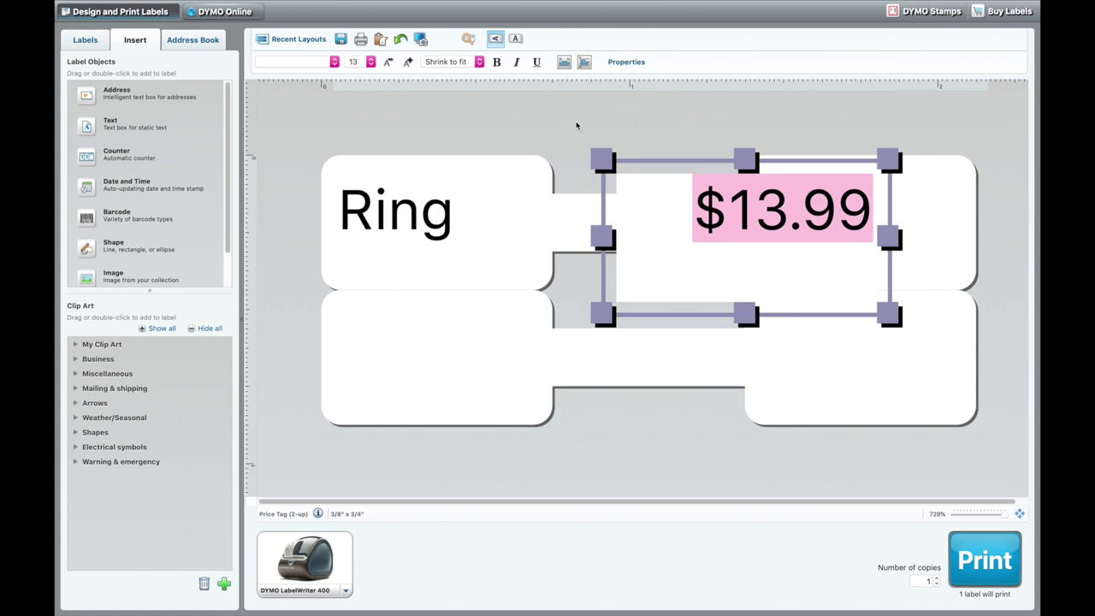
{"action": "left_click", "coordinate": [579, 120]}
{"action": "double_click", "coordinate": [746, 214]}
{"action": "left_click_drag", "start_coordinate": [889, 238], "coordinate": [994, 212]}
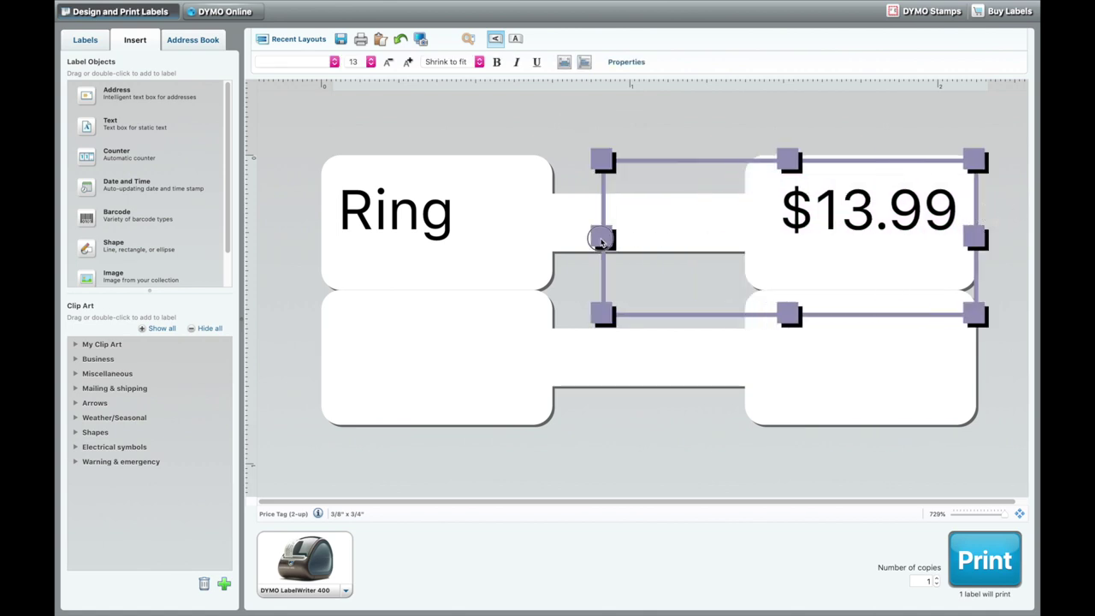
{"action": "left_click_drag", "start_coordinate": [601, 241], "coordinate": [689, 236]}
Step: Indent 'Ring' slightly and recheck the $13.99 vertical alignment
{"action": "double_click", "coordinate": [815, 235]}
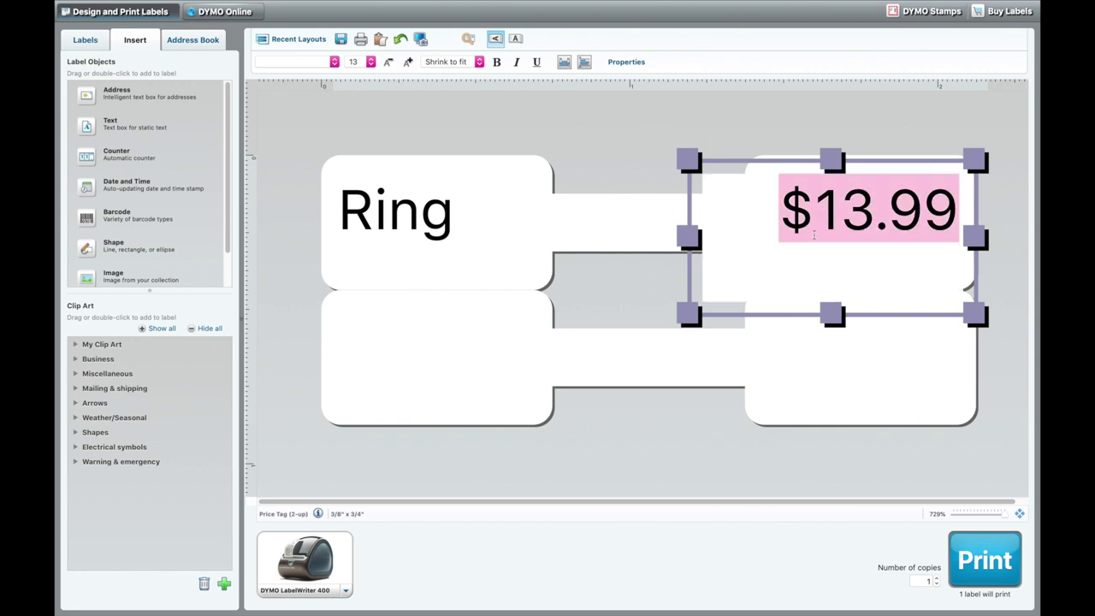
{"action": "left_click", "coordinate": [625, 161]}
{"action": "double_click", "coordinate": [423, 236]}
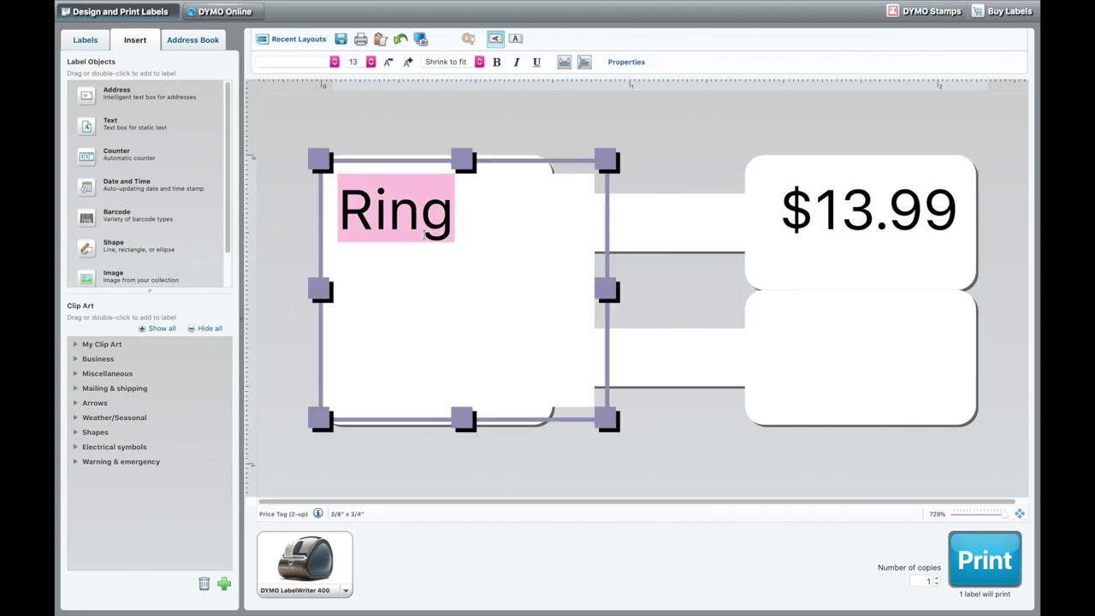
{"action": "left_click", "coordinate": [351, 225]}
{"action": "key", "text": "BackSpace"}
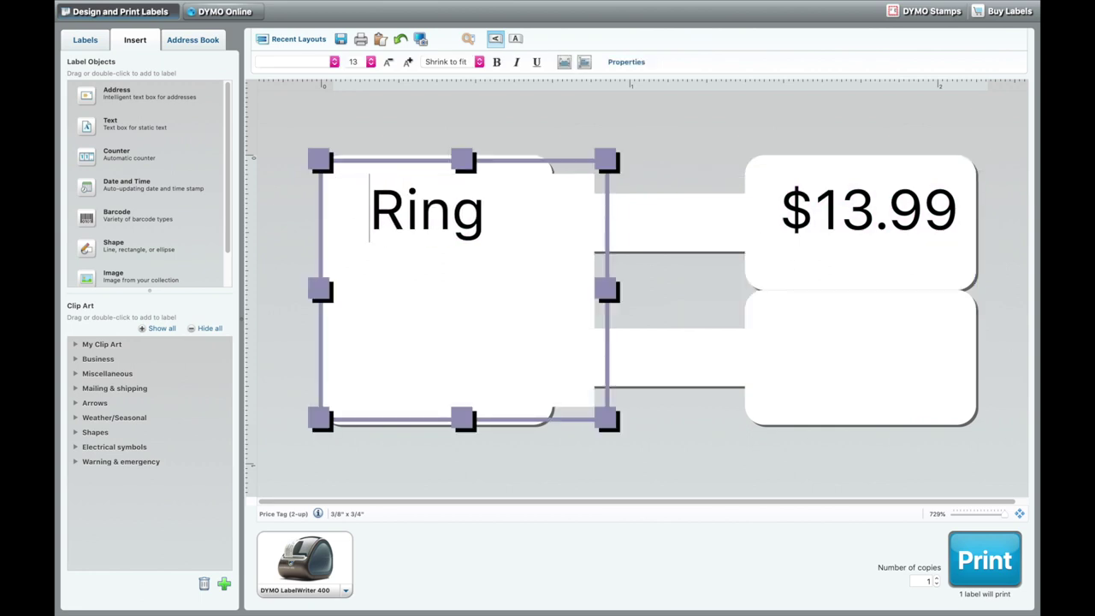
{"action": "left_click", "coordinate": [388, 144]}
{"action": "double_click", "coordinate": [827, 212]}
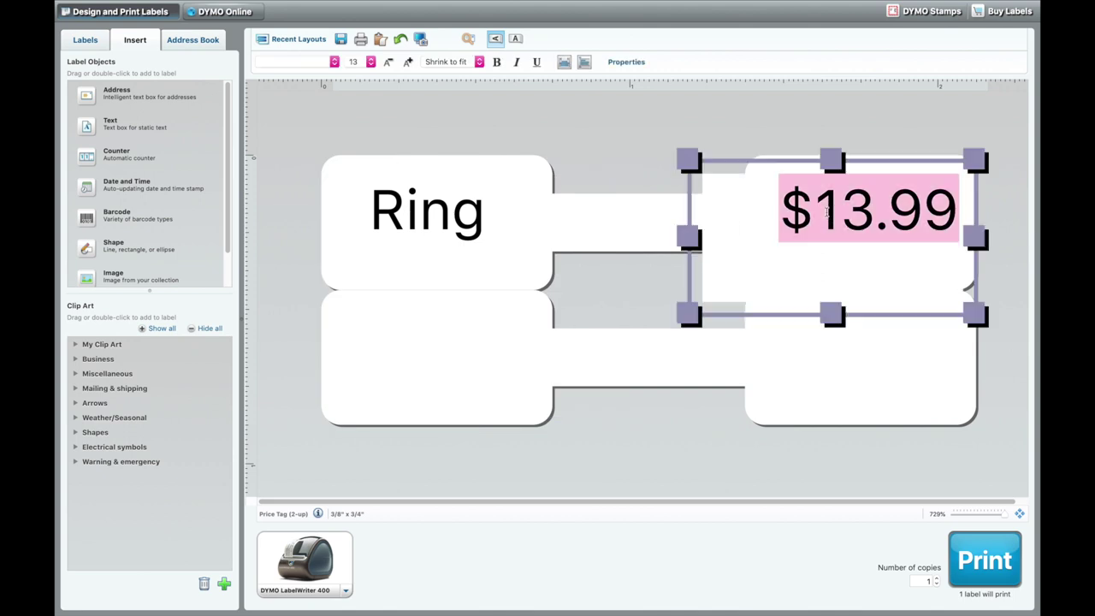
{"action": "left_click", "coordinate": [586, 65]}
{"action": "left_click", "coordinate": [586, 65]}
Step: Add a new text box reading 'Silver' and 'Necklace' on two lines
{"action": "left_click", "coordinate": [541, 239]}
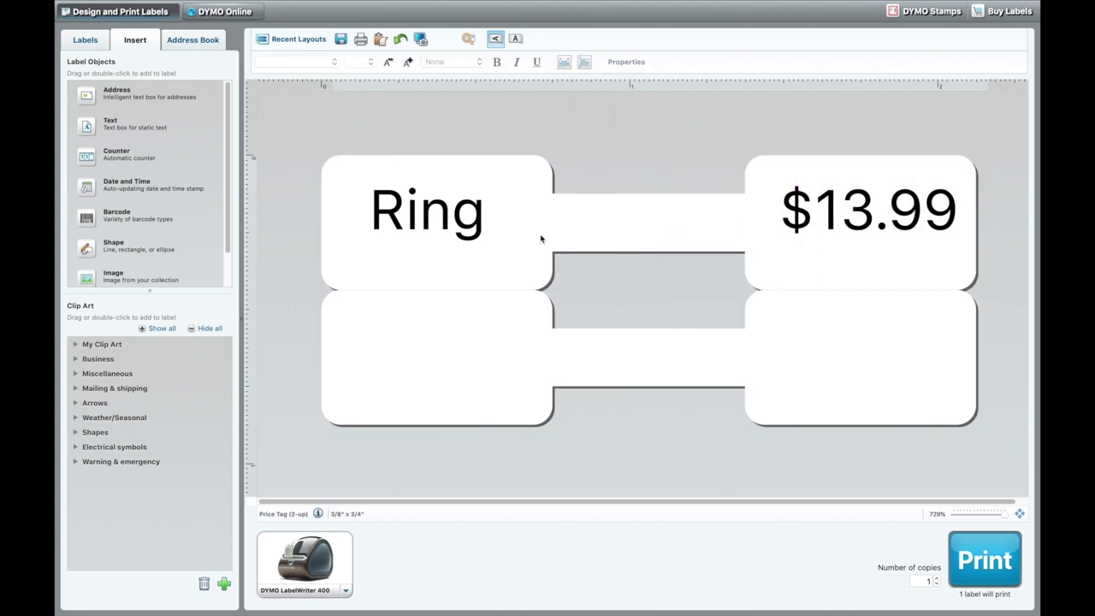
{"action": "double_click", "coordinate": [147, 123]}
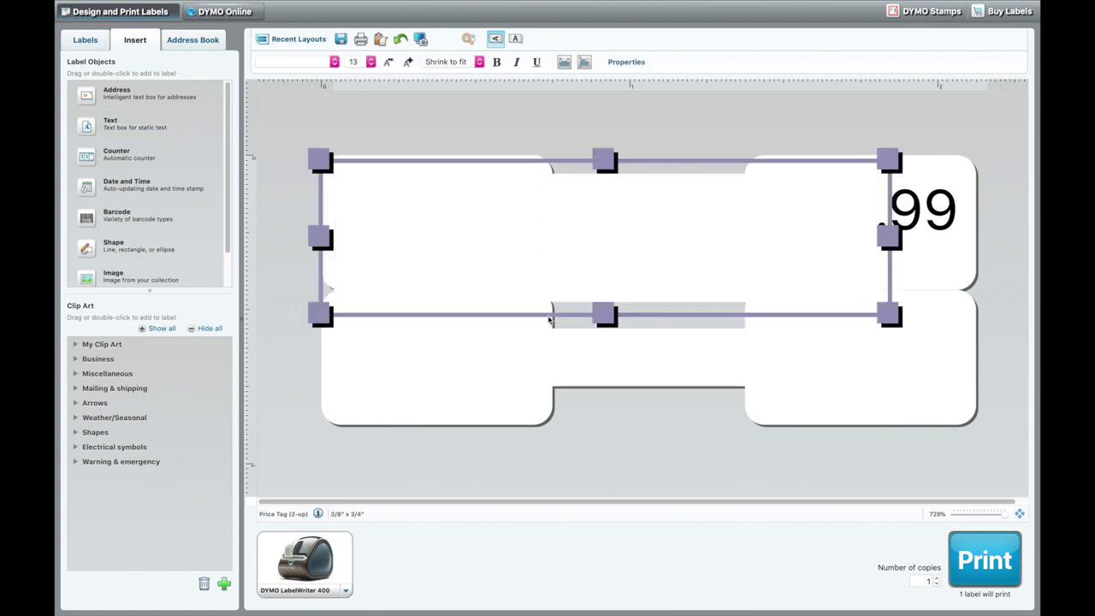
{"action": "type", "text": "Necklace"}
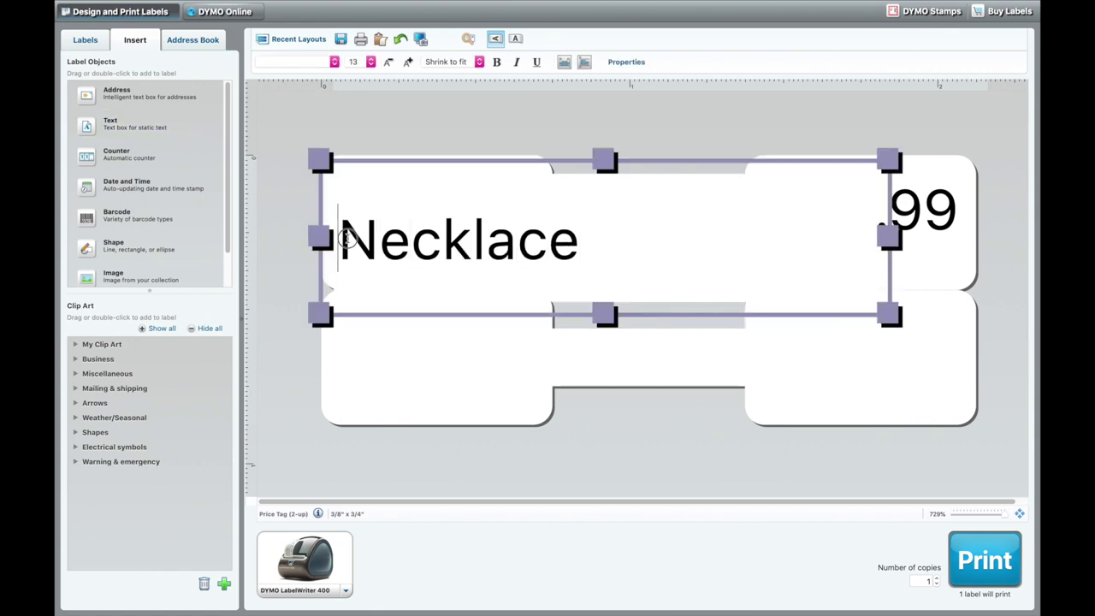
{"action": "key", "text": "Return"}
{"action": "key", "text": "Up"}
{"action": "type", "text": "Silver"}
{"action": "left_click", "coordinate": [396, 128]}
Step: Resize the Silver Necklace text box to cover both left-hand tags
{"action": "double_click", "coordinate": [367, 255]}
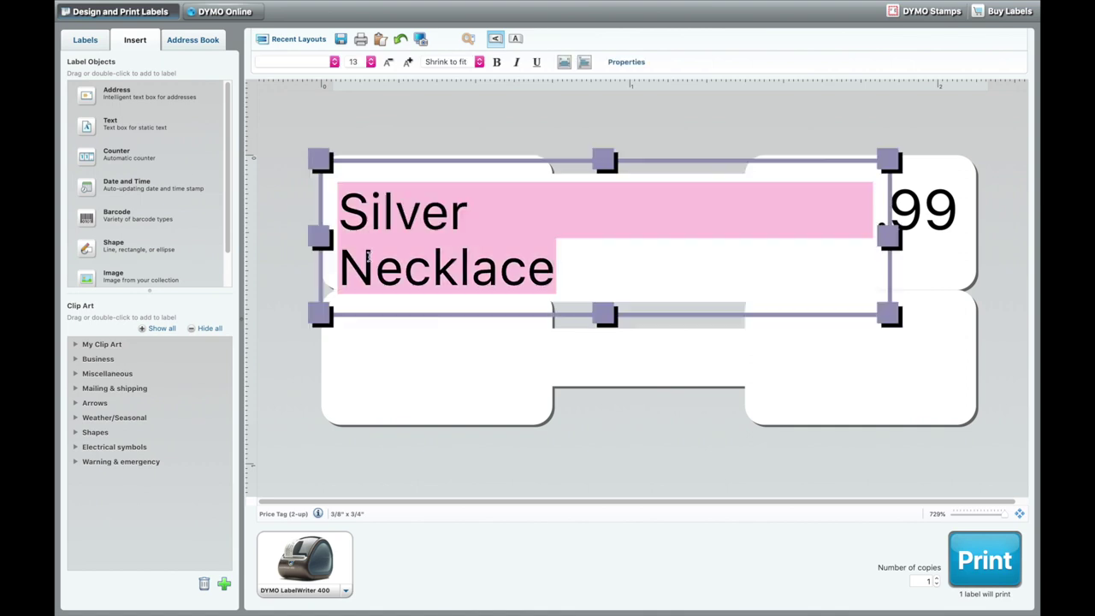
{"action": "left_click_drag", "start_coordinate": [603, 318], "coordinate": [597, 407]}
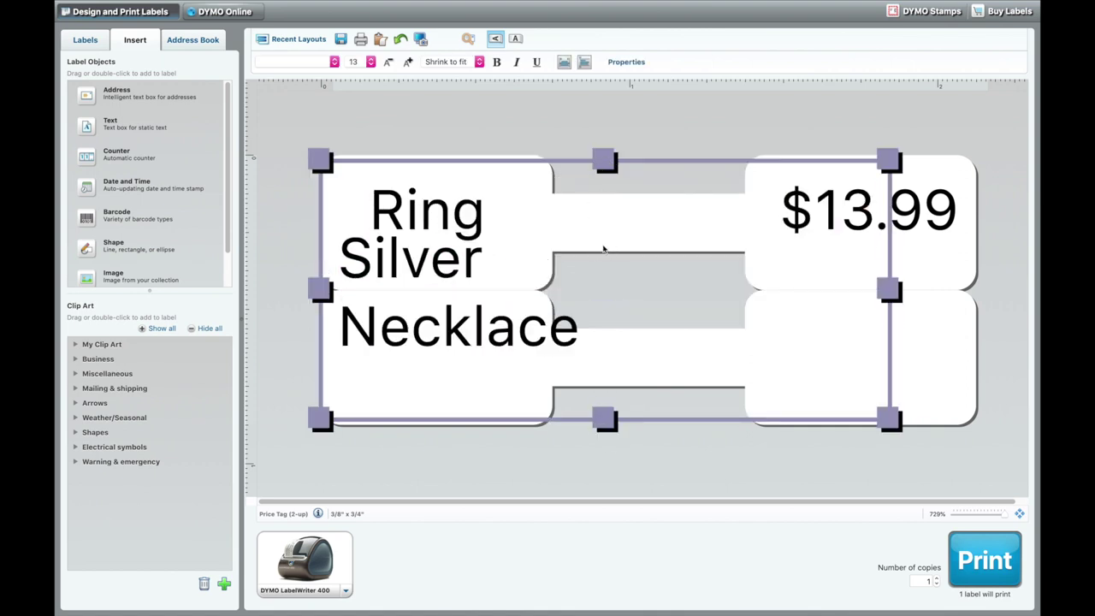
{"action": "left_click_drag", "start_coordinate": [889, 289], "coordinate": [556, 321]}
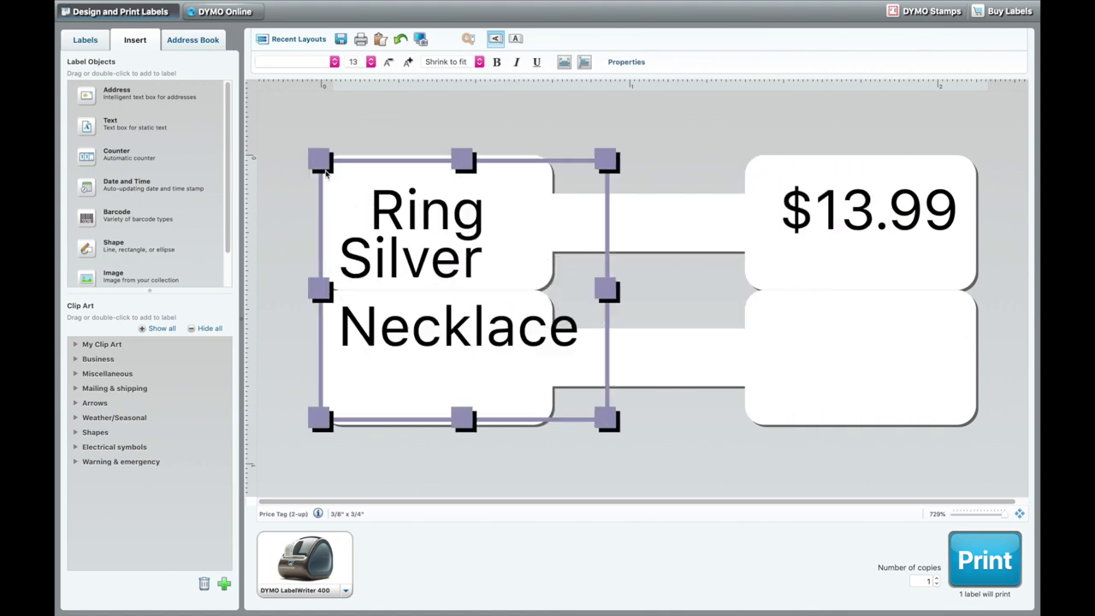
{"action": "left_click", "coordinate": [371, 454]}
{"action": "left_click", "coordinate": [393, 439]}
Step: Set the Silver Necklace text's vertical alignment to Bottom
{"action": "left_click", "coordinate": [584, 62]}
{"action": "left_click", "coordinate": [593, 115]}
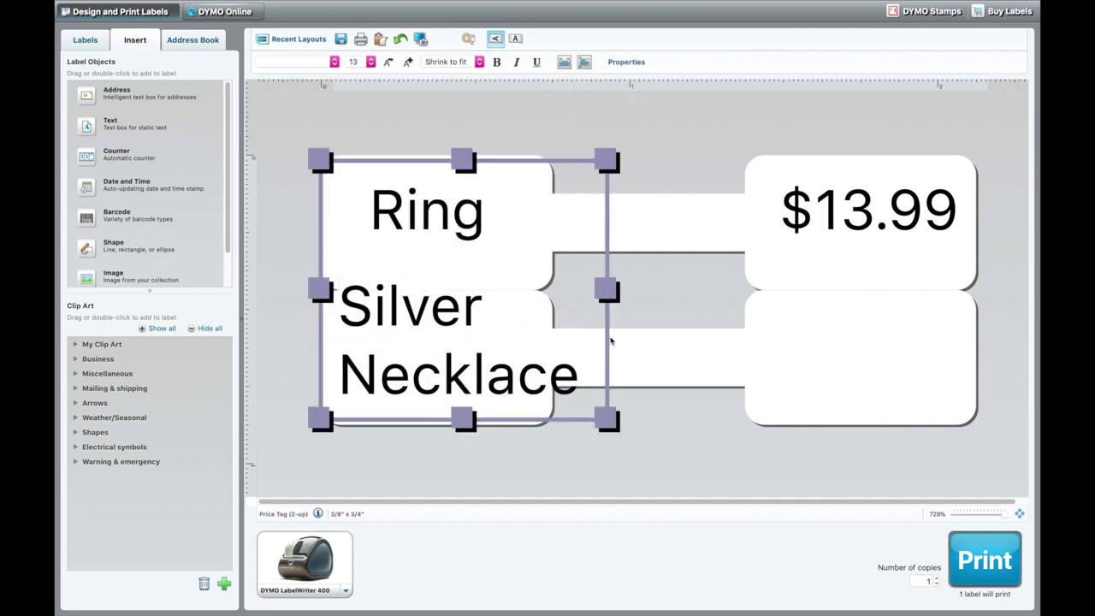
{"action": "double_click", "coordinate": [493, 379]}
{"action": "left_click", "coordinate": [693, 371]}
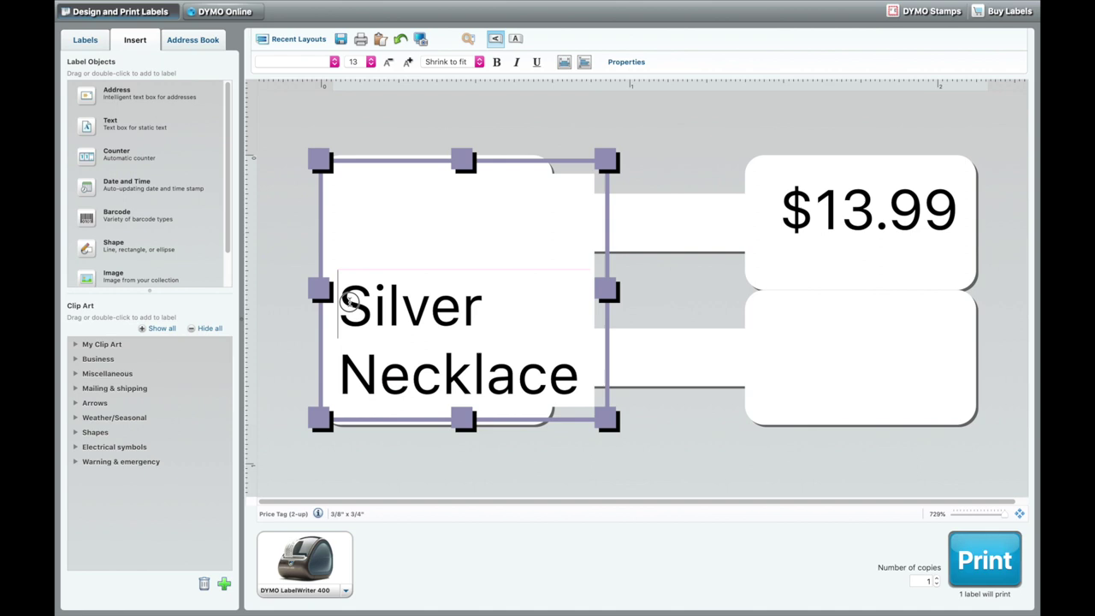
Step: Decrease the Silver Necklace font size by one step
{"action": "left_click_drag", "start_coordinate": [349, 301], "coordinate": [579, 395]}
{"action": "left_click", "coordinate": [370, 62]}
{"action": "left_click", "coordinate": [388, 64]}
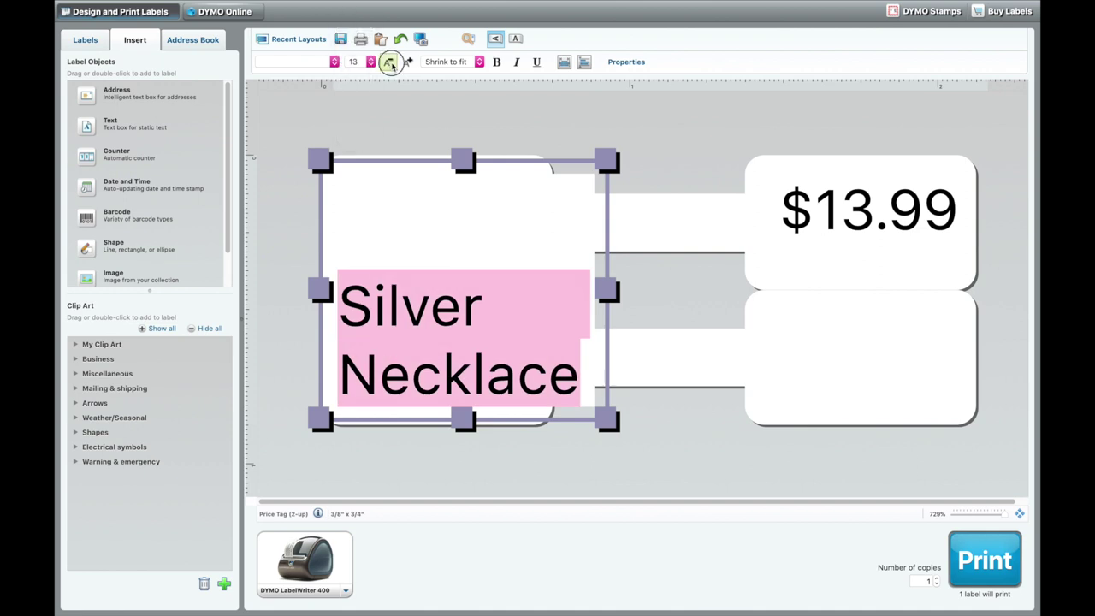
{"action": "left_click", "coordinate": [389, 64]}
{"action": "left_click", "coordinate": [377, 383]}
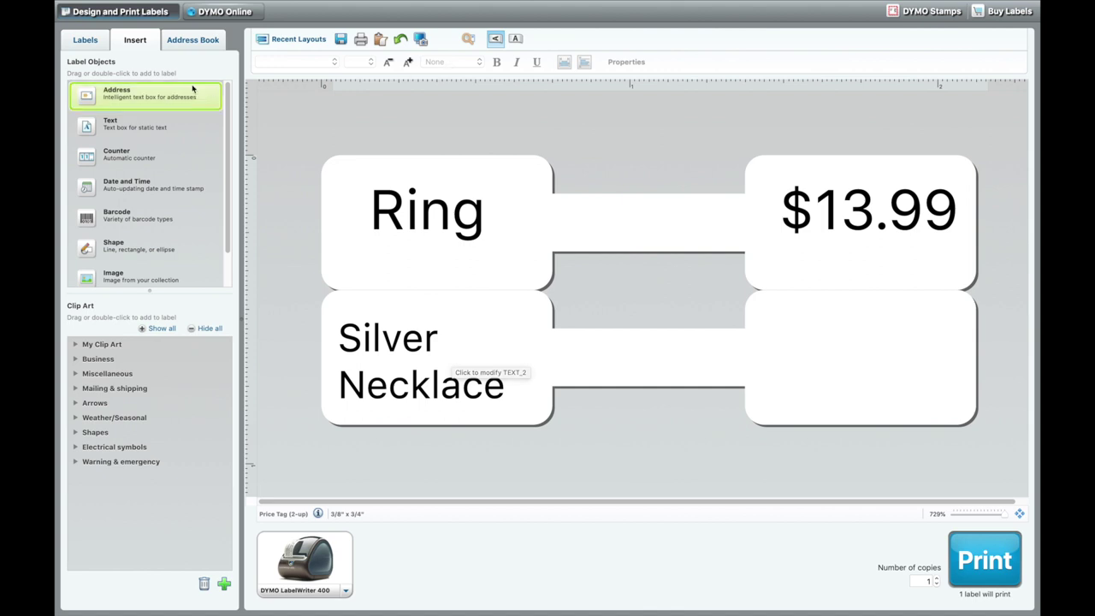
{"action": "scroll", "coordinate": [105, 190], "scroll_direction": "down", "scroll_amount": 1}
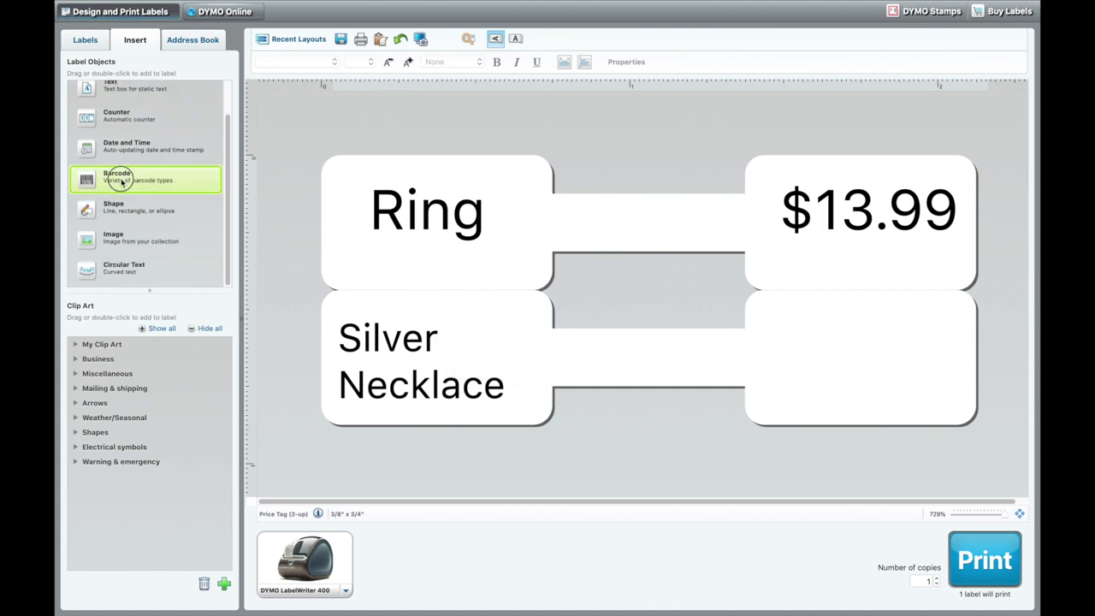
{"action": "double_click", "coordinate": [121, 181]}
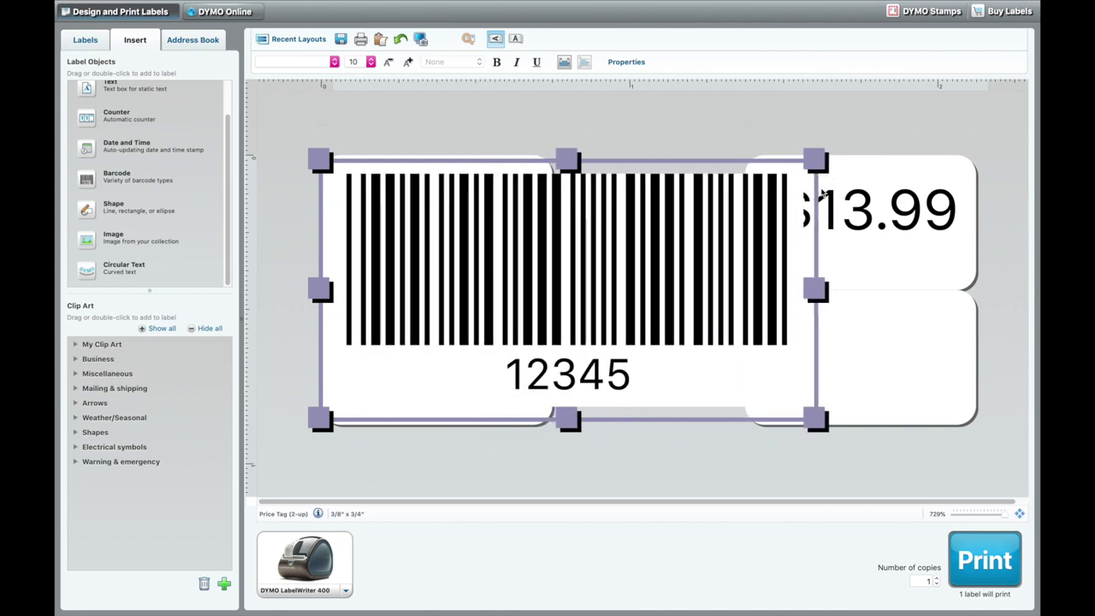
{"action": "double_click", "coordinate": [643, 233]}
{"action": "left_click", "coordinate": [535, 113]}
{"action": "left_click", "coordinate": [528, 175]}
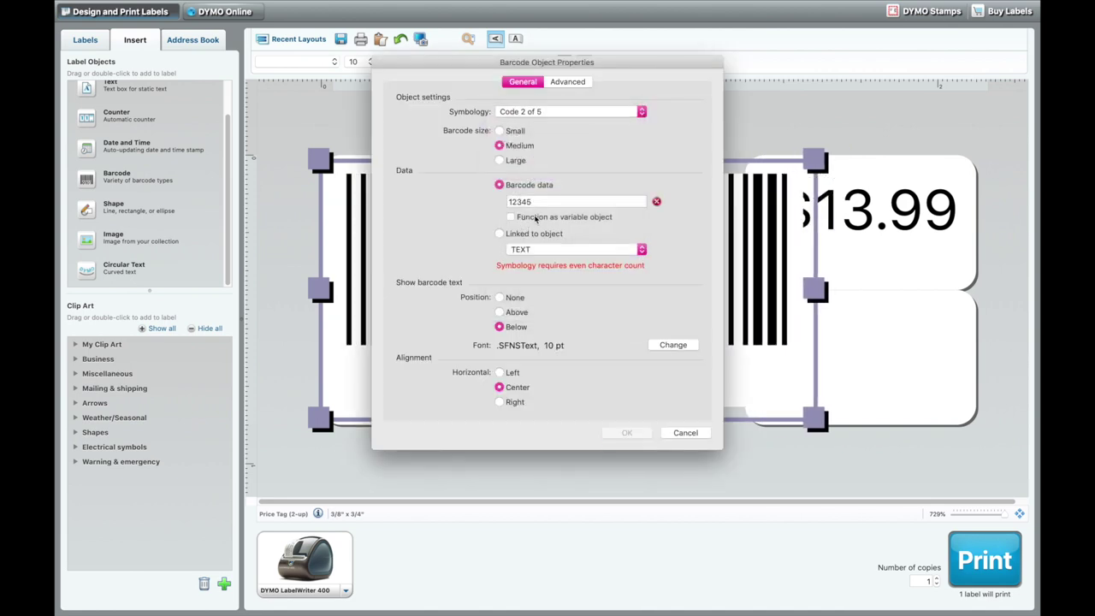
{"action": "left_click", "coordinate": [543, 202]}
{"action": "type", "text": "6"}
{"action": "left_click", "coordinate": [627, 433]}
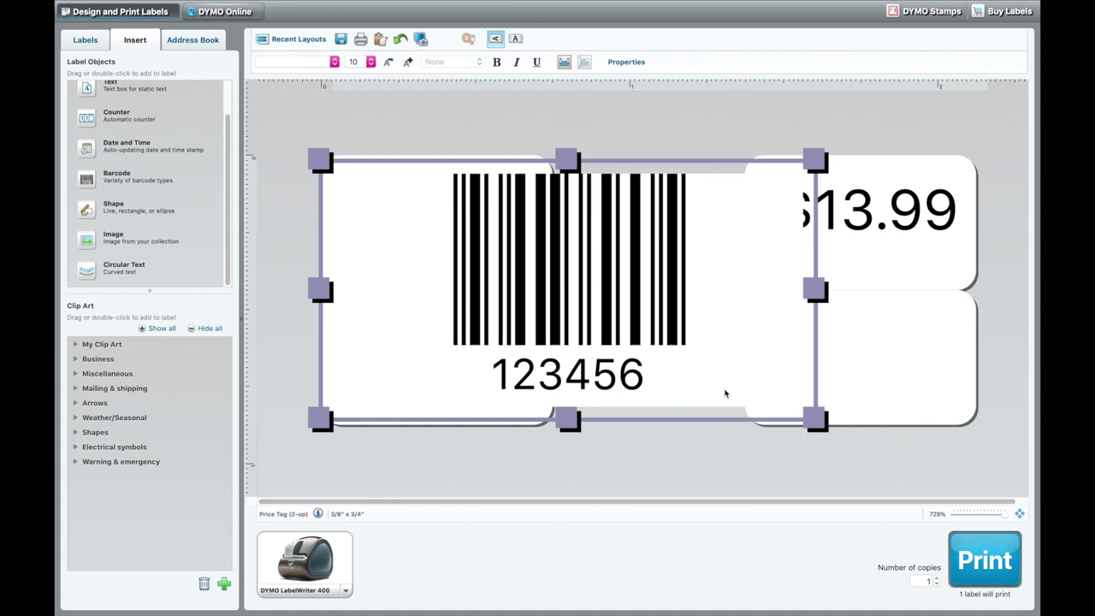
{"action": "left_click_drag", "start_coordinate": [537, 399], "coordinate": [916, 421]}
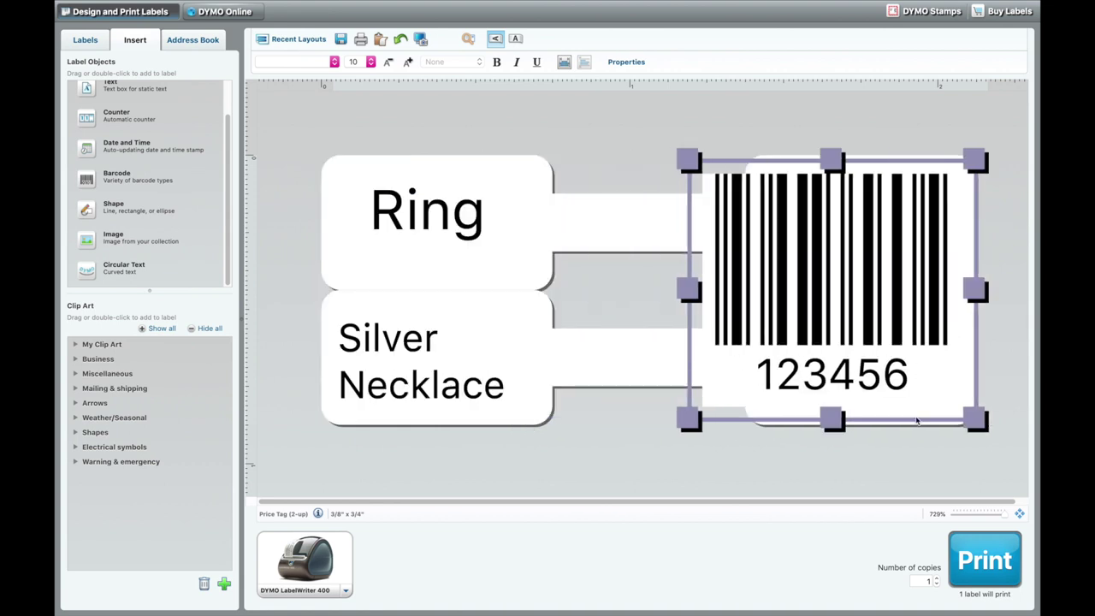
{"action": "left_click", "coordinate": [391, 62]}
{"action": "left_click", "coordinate": [391, 62]}
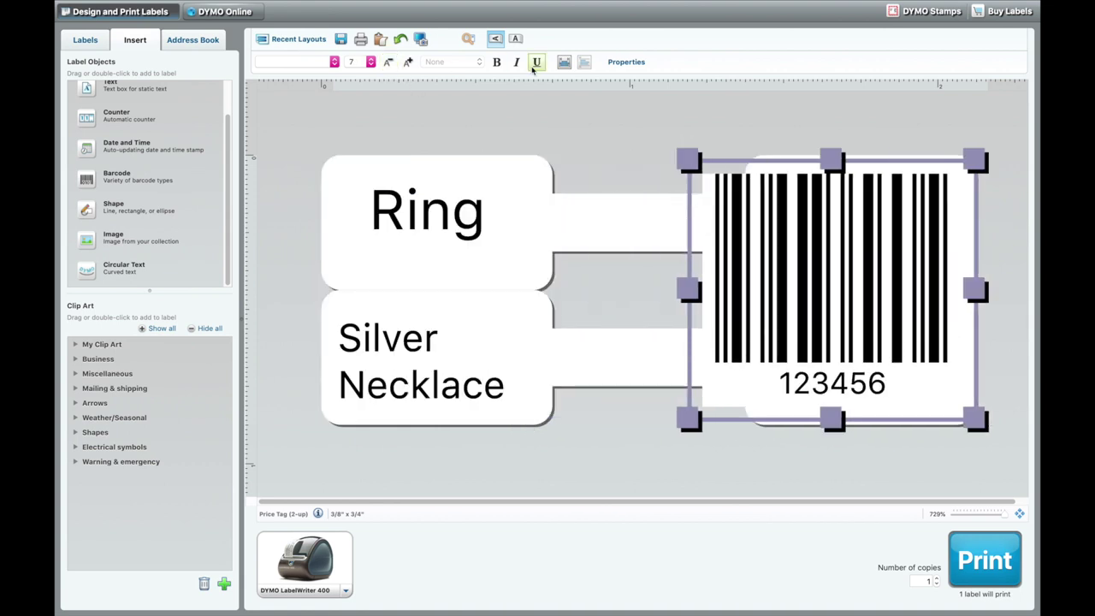
{"action": "mouse_move", "coordinate": [755, 195]}
{"action": "left_mouse_down"}
{"action": "mouse_move", "coordinate": [696, 237]}
{"action": "mouse_move", "coordinate": [756, 196]}
{"action": "left_mouse_up"}
{"action": "right_click", "coordinate": [818, 158]}
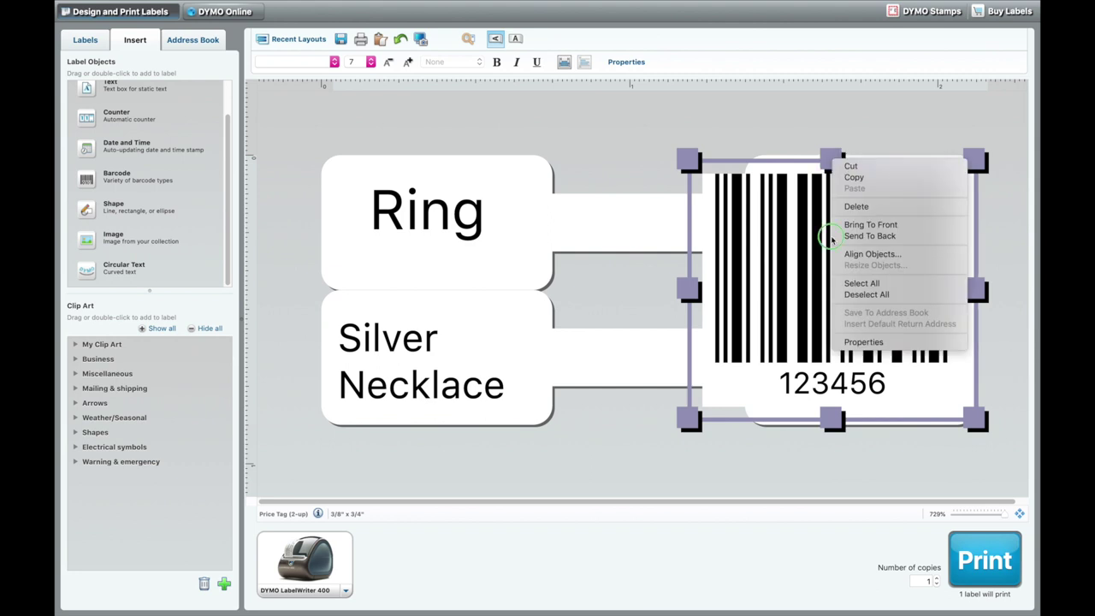
{"action": "left_click_drag", "start_coordinate": [852, 299], "coordinate": [703, 301]}
{"action": "key", "text": "Delete"}
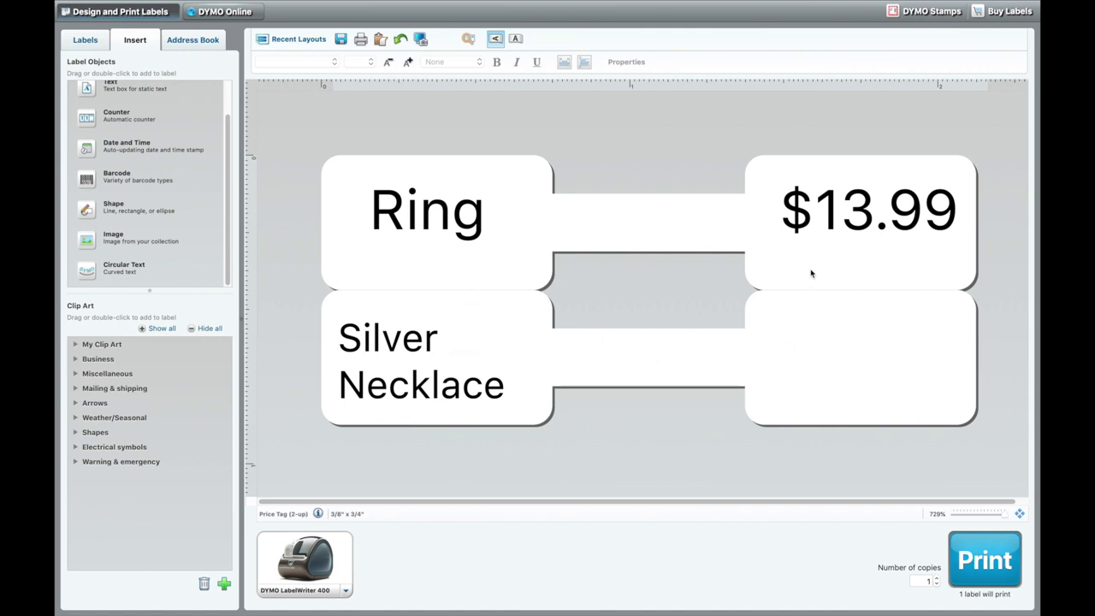
Step: Paste $13.99 into a new text box and change it to $23.99
{"action": "left_click", "coordinate": [813, 199]}
{"action": "key", "text": "ctrl+c"}
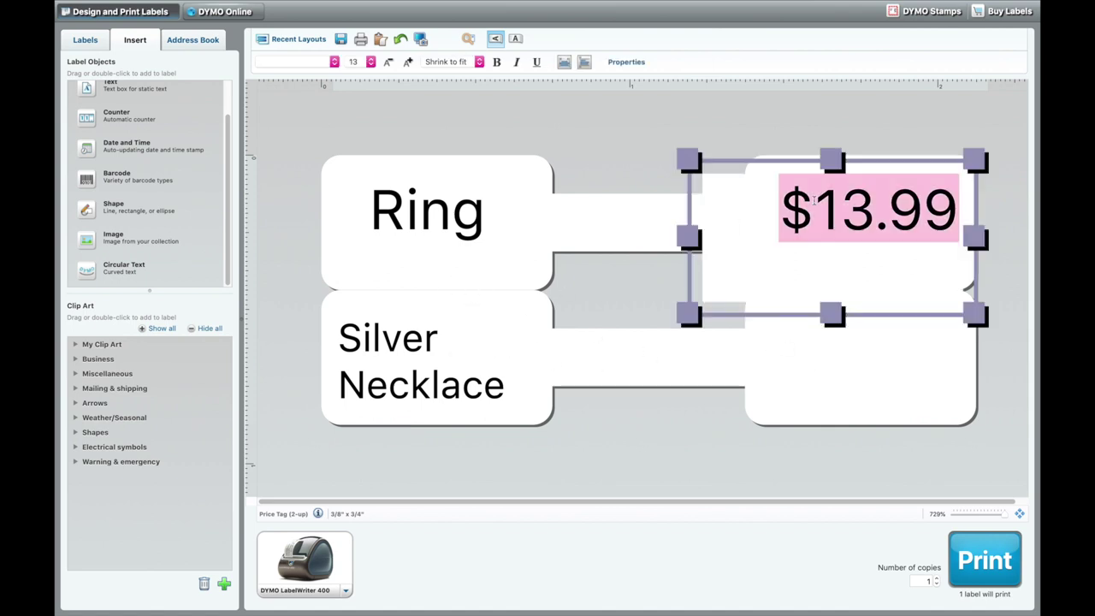
{"action": "left_click", "coordinate": [844, 362]}
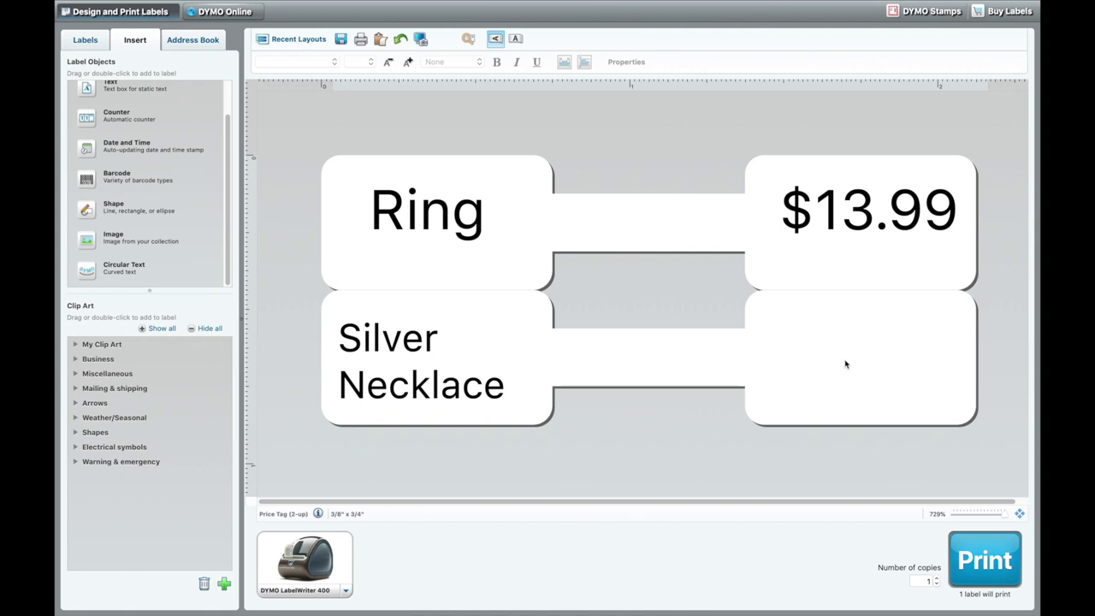
{"action": "double_click", "coordinate": [111, 86]}
{"action": "key", "text": "ctrl+v"}
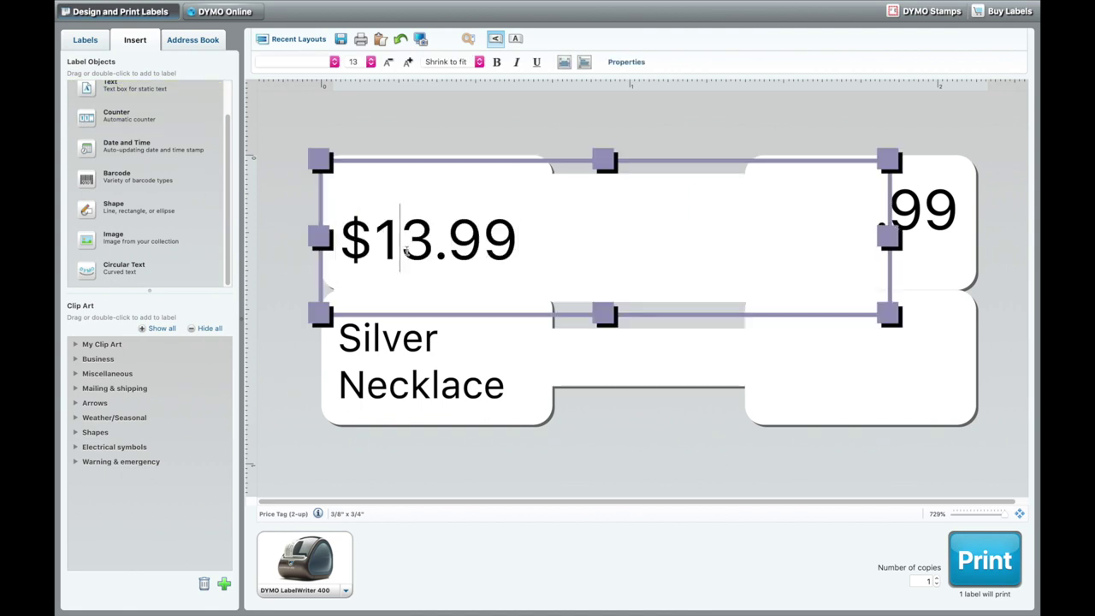
{"action": "key", "text": "BackSpace"}
{"action": "type", "text": "2"}
{"action": "left_click", "coordinate": [494, 120]}
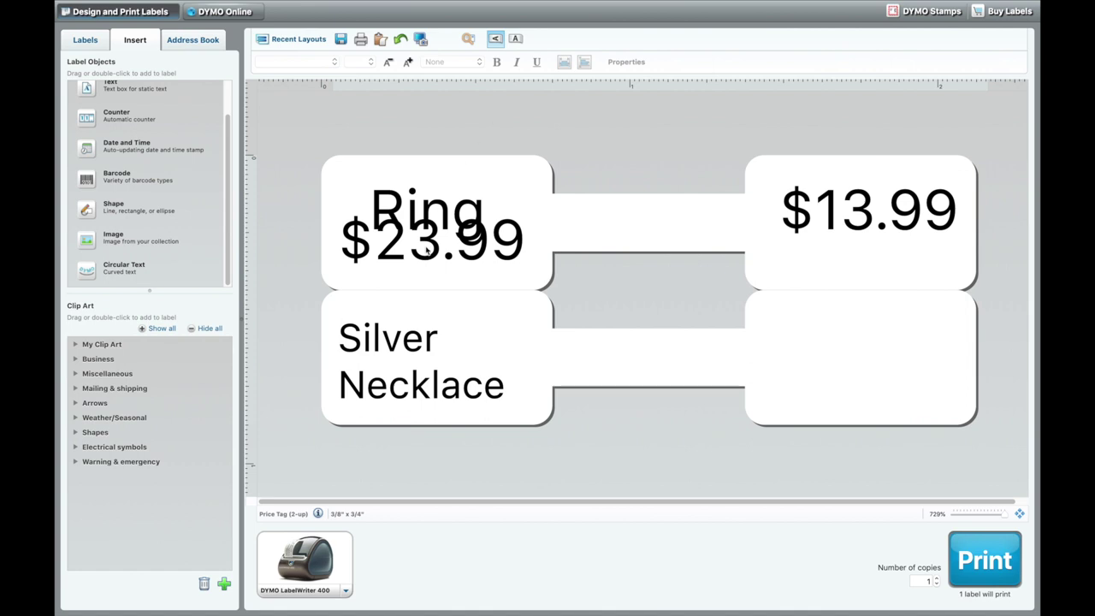
Step: Resize the $23.99 text box to span the right-hand tags
{"action": "left_click", "coordinate": [427, 248]}
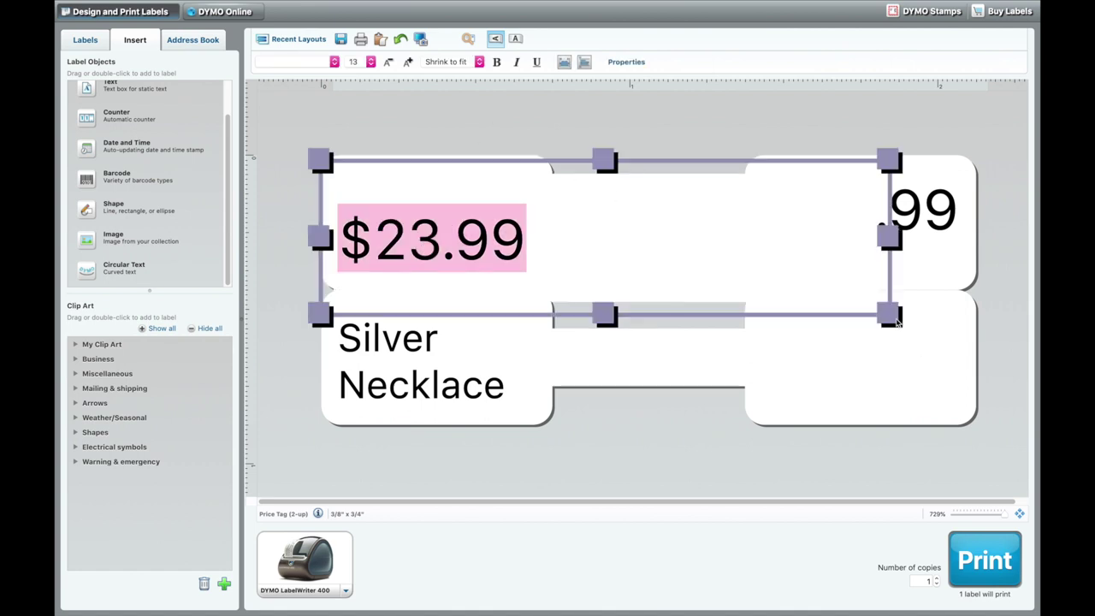
{"action": "left_click_drag", "start_coordinate": [896, 320], "coordinate": [1032, 426]}
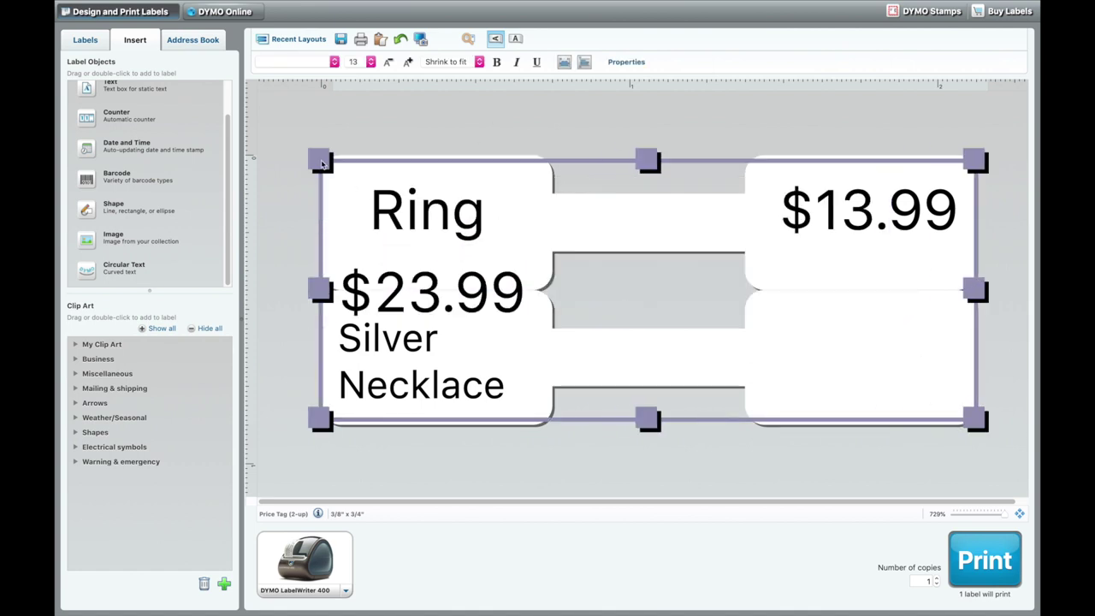
{"action": "left_click_drag", "start_coordinate": [320, 162], "coordinate": [688, 162]}
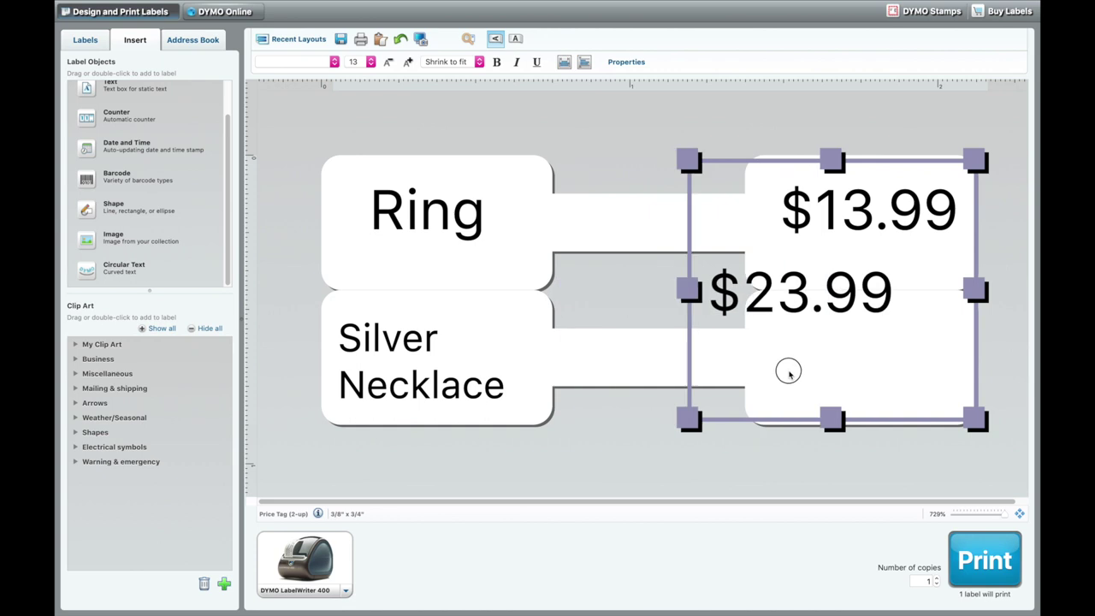
{"action": "right_click", "coordinate": [841, 175]}
{"action": "left_click", "coordinate": [735, 161]}
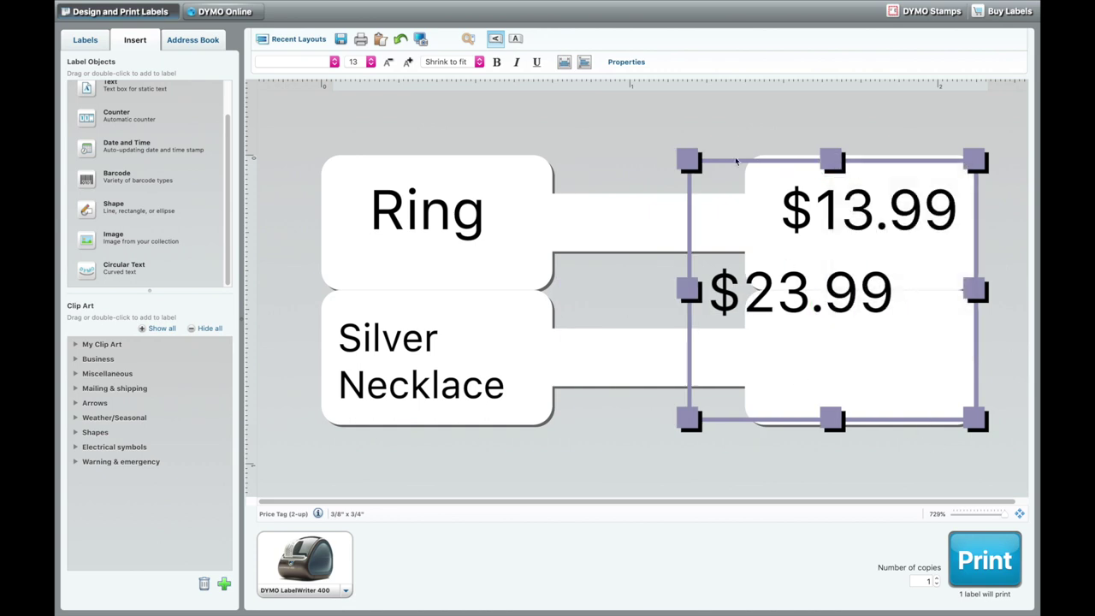
Step: Align $23.99 to the bottom and right of its box
{"action": "left_click", "coordinate": [583, 63]}
{"action": "left_click", "coordinate": [596, 114]}
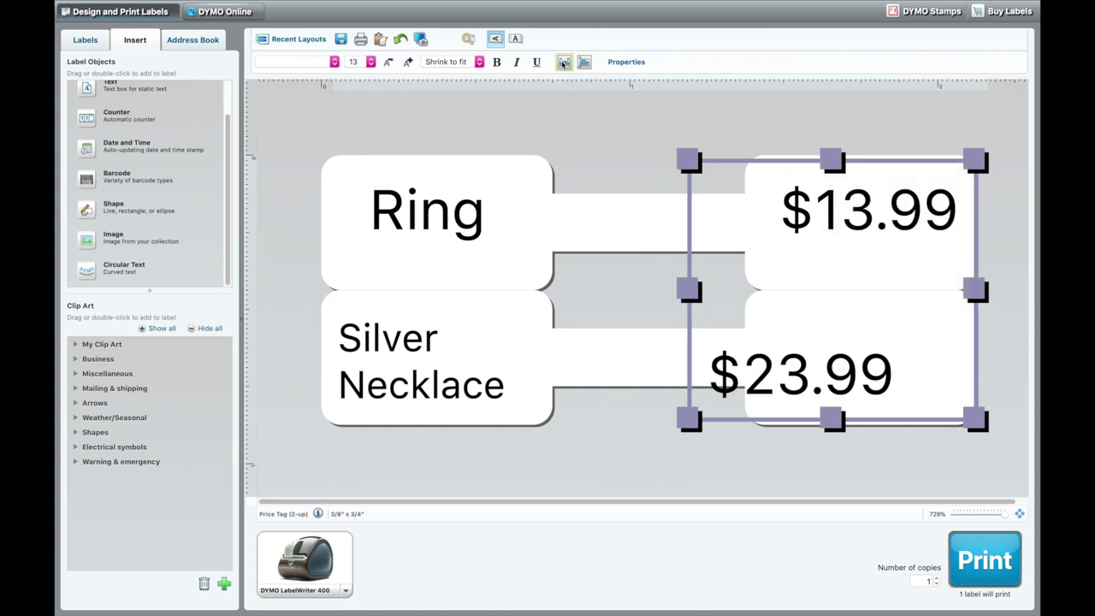
{"action": "left_click", "coordinate": [564, 64]}
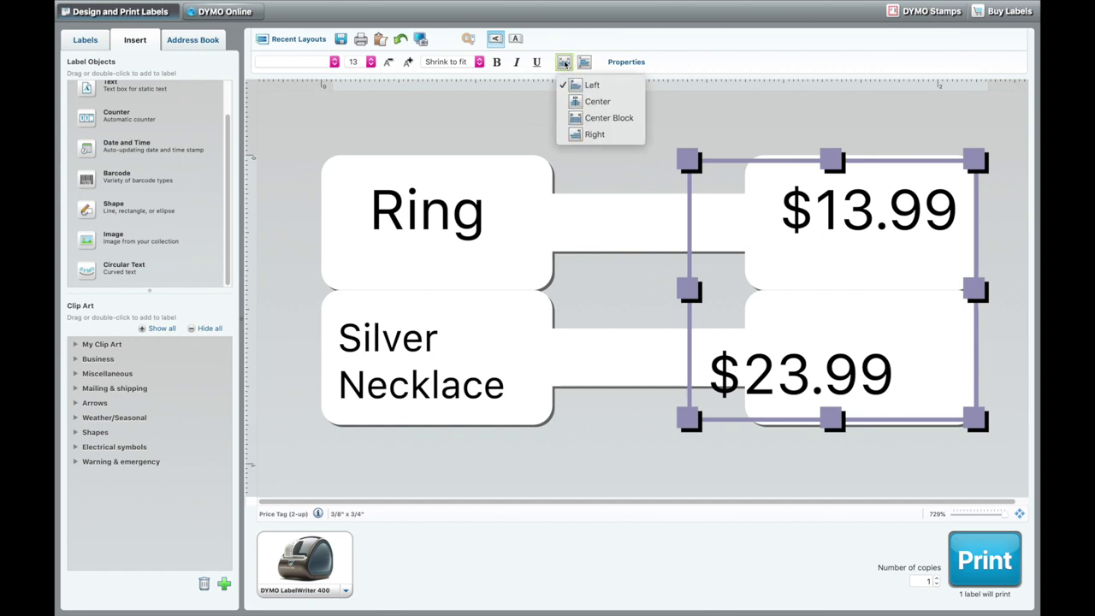
{"action": "left_click", "coordinate": [585, 134]}
{"action": "left_click", "coordinate": [621, 295]}
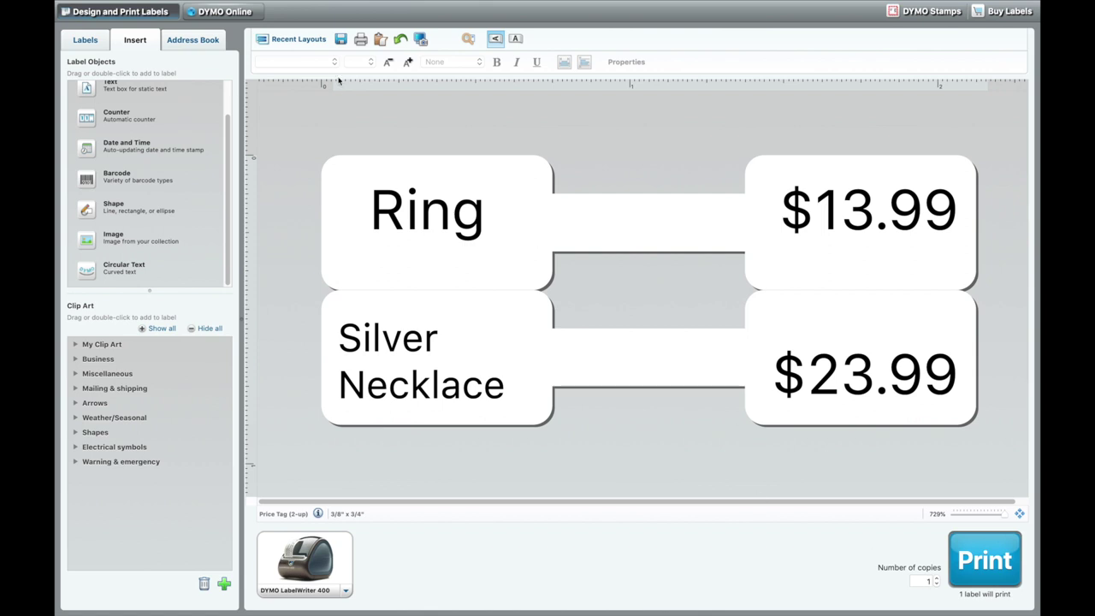
{"action": "mouse_move", "coordinate": [133, 5]}
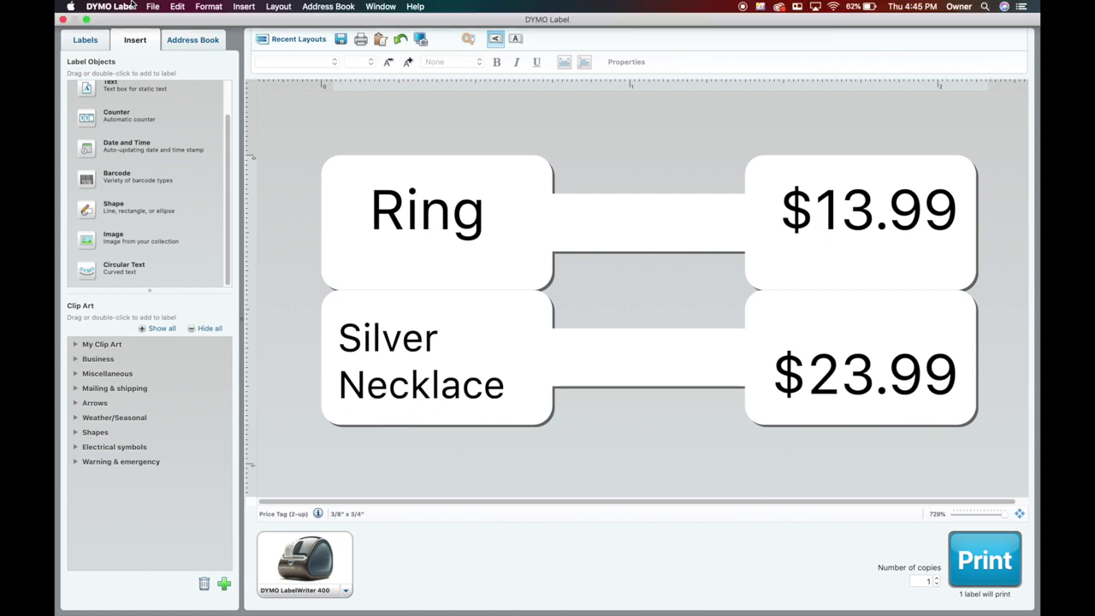
Step: Save the label, with 'Price Tag (2-up)-Ring' proposed in the Labels folder
{"action": "left_click", "coordinate": [341, 39]}
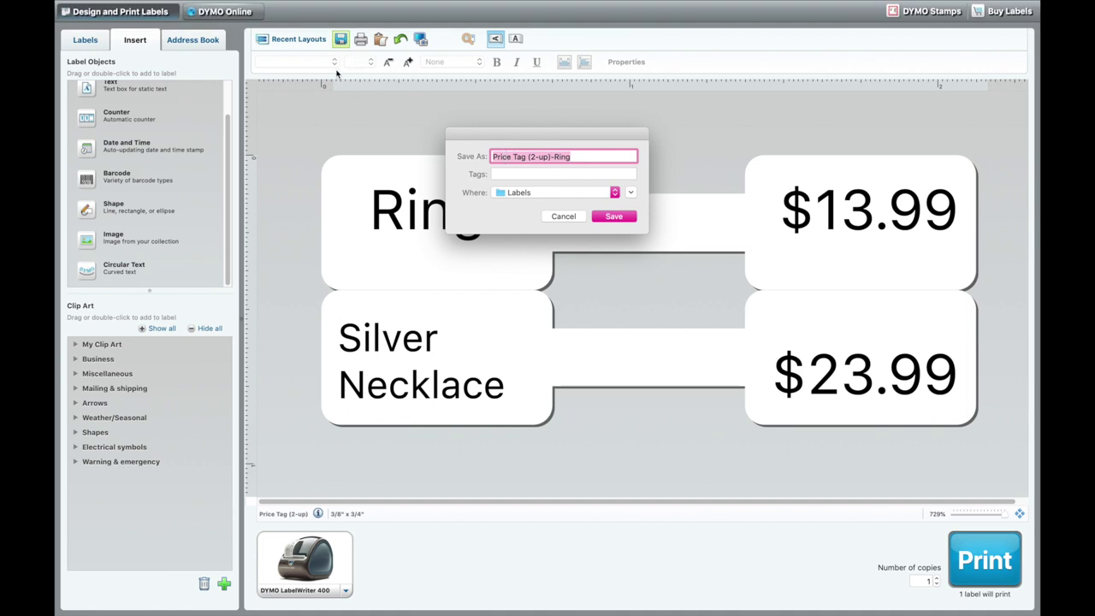
{"action": "mouse_move", "coordinate": [317, 4]}
{"action": "left_click", "coordinate": [152, 6]}
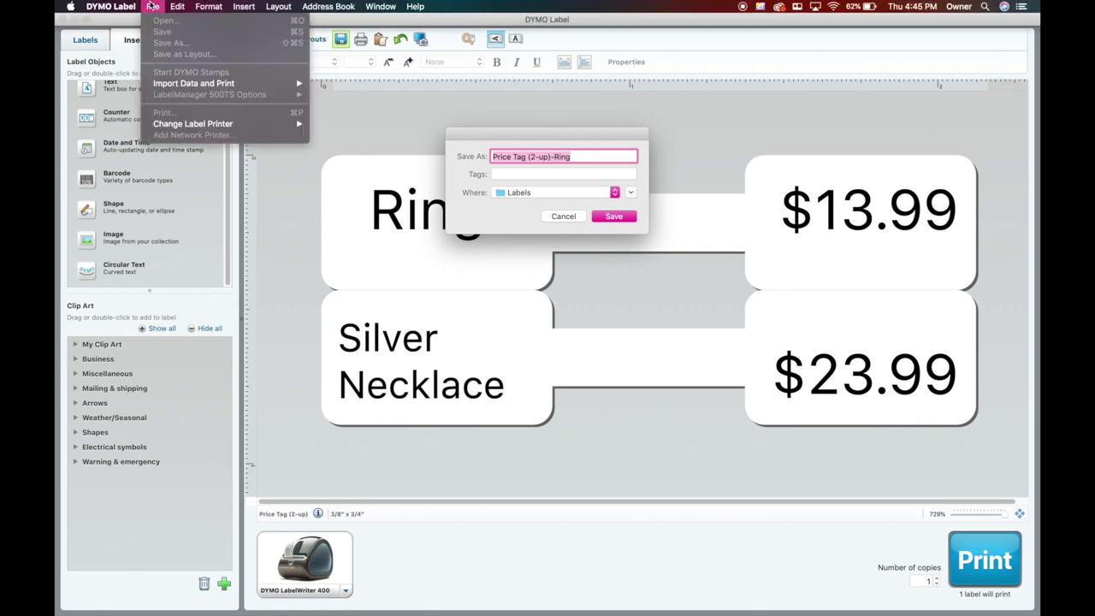
{"action": "left_click", "coordinate": [563, 217]}
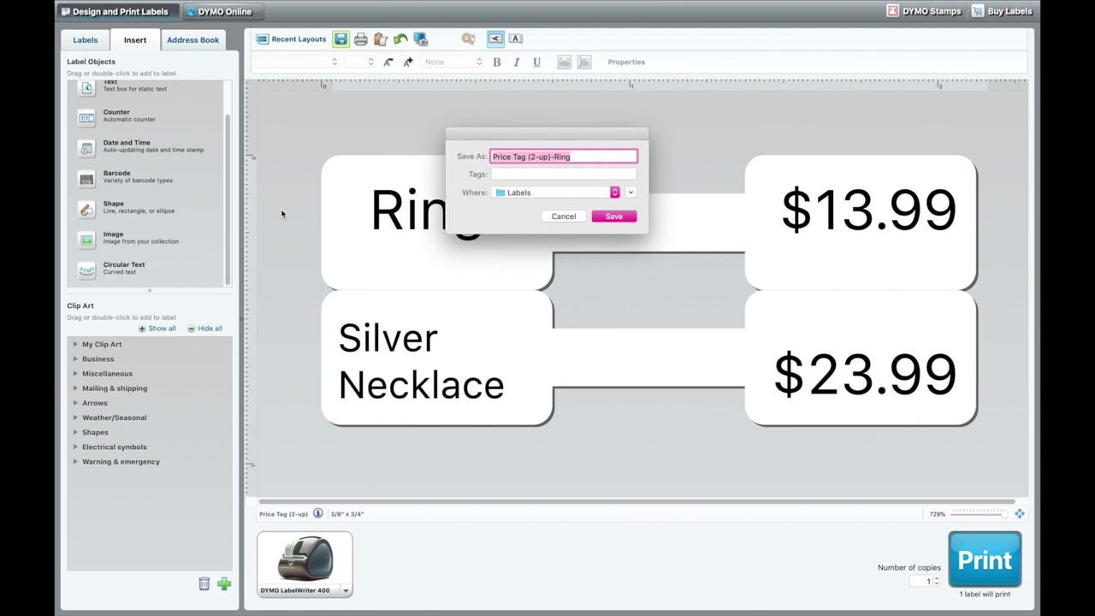